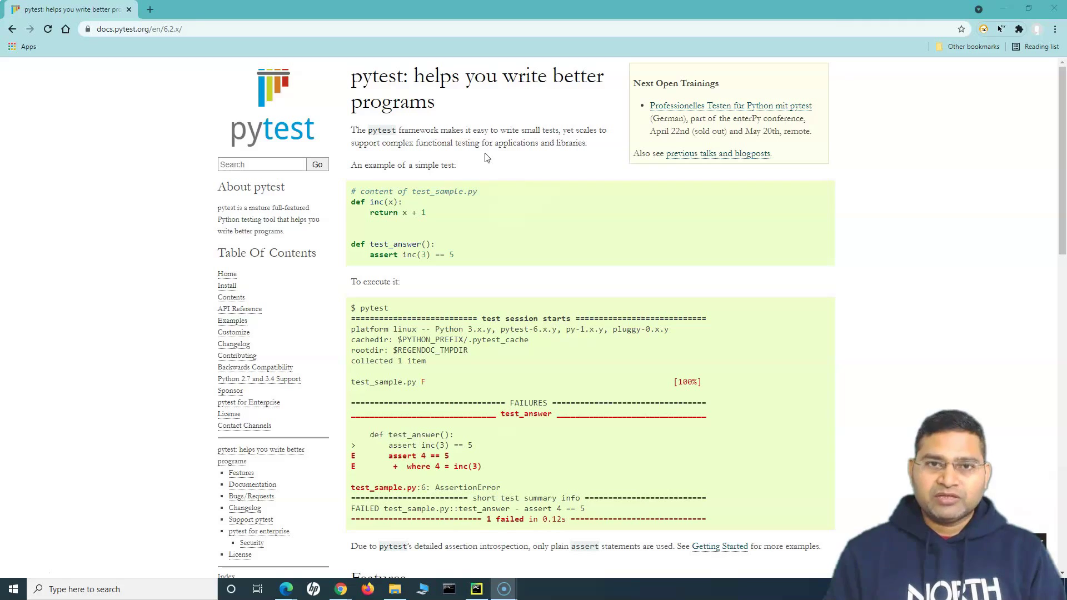
Open the Install page from the table of contents of the pytest documentation.
{"action": "left_click", "coordinate": [528, 146]}
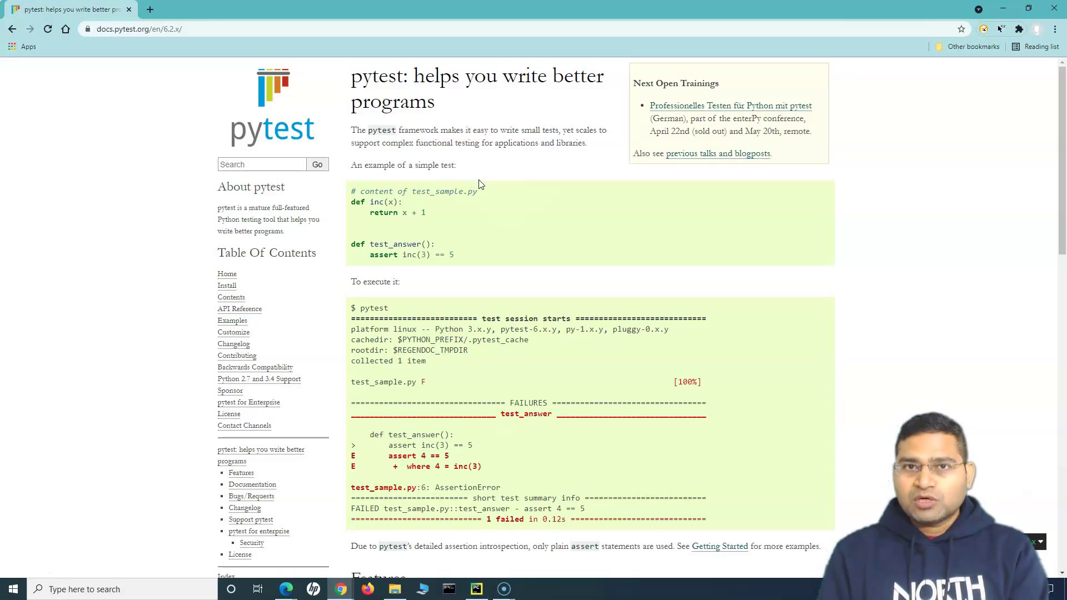
{"action": "left_click_drag", "start_coordinate": [258, 219], "coordinate": [282, 235]}
{"action": "left_click", "coordinate": [290, 238]}
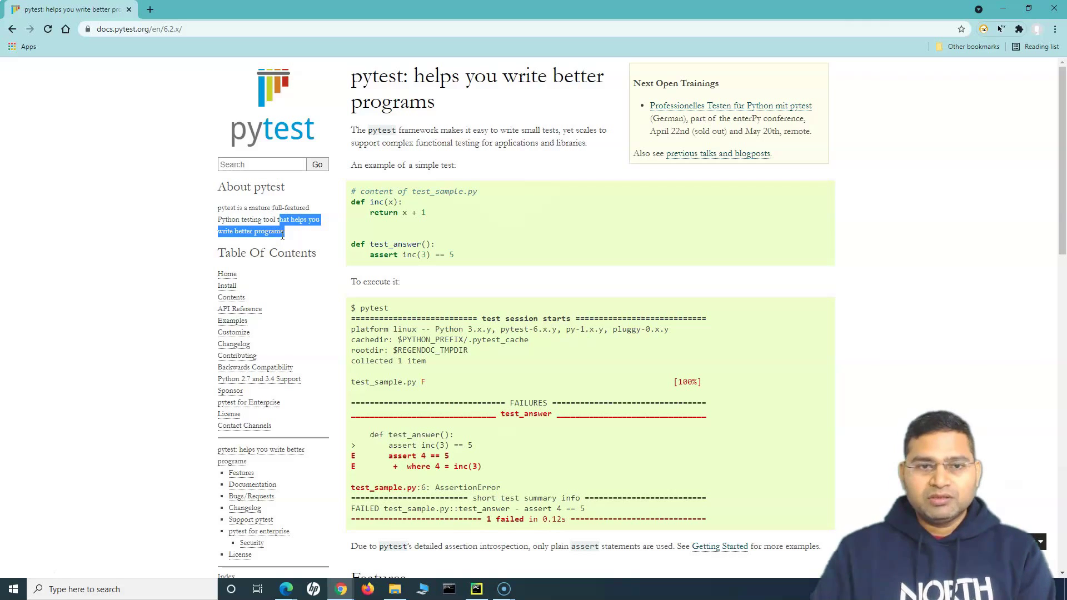
{"action": "left_click", "coordinate": [227, 289]}
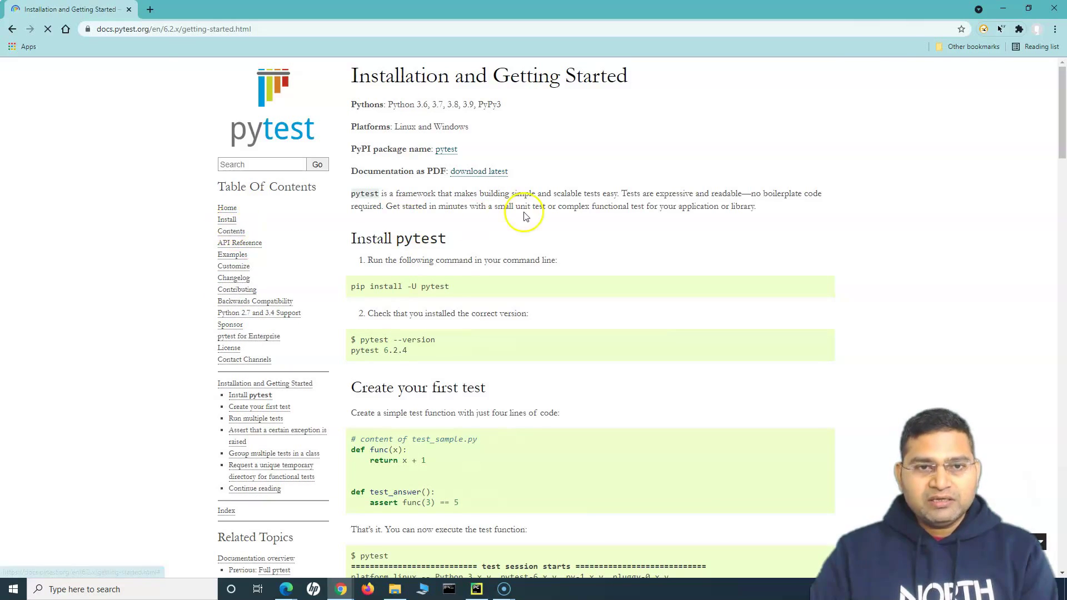
Examine the "pip install -U pytest" command in the Install pytest section.
{"action": "left_click_drag", "start_coordinate": [352, 286], "coordinate": [421, 286]}
{"action": "left_click", "coordinate": [354, 285]}
{"action": "left_click_drag", "start_coordinate": [353, 286], "coordinate": [371, 287]}
{"action": "left_click", "coordinate": [411, 287]}
{"action": "triple_click", "coordinate": [333, 289]}
{"action": "left_click", "coordinate": [409, 293]}
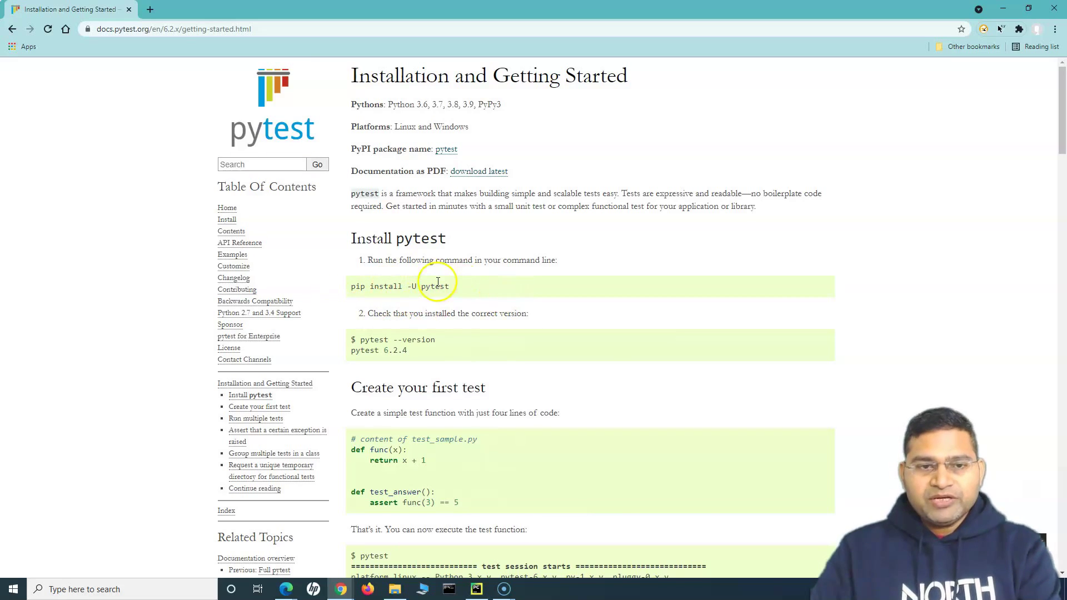
{"action": "left_click_drag", "start_coordinate": [449, 286], "coordinate": [351, 287]}
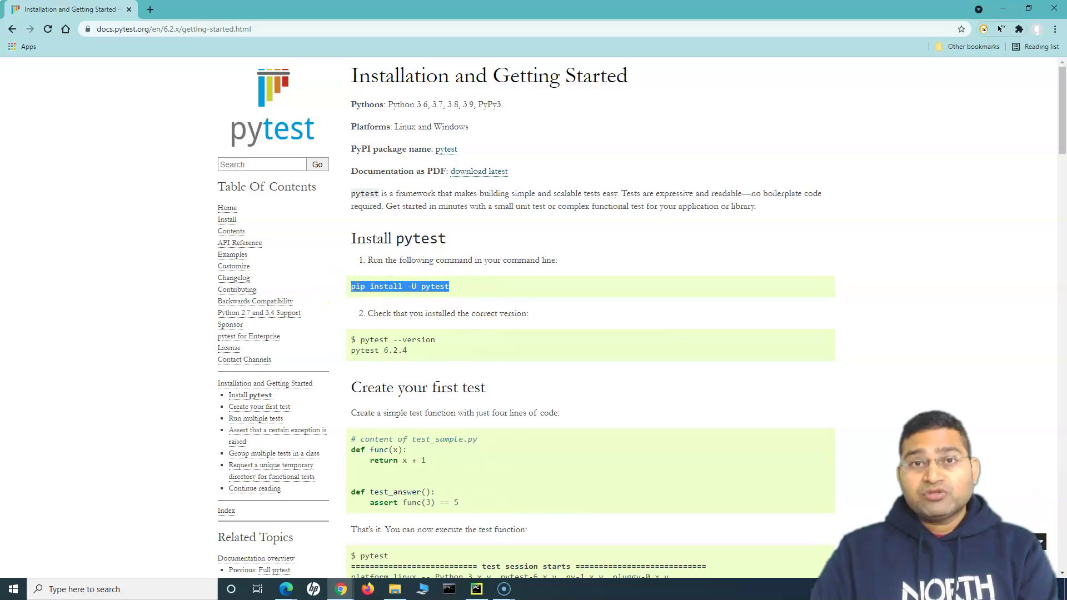
{"action": "left_click", "coordinate": [494, 291]}
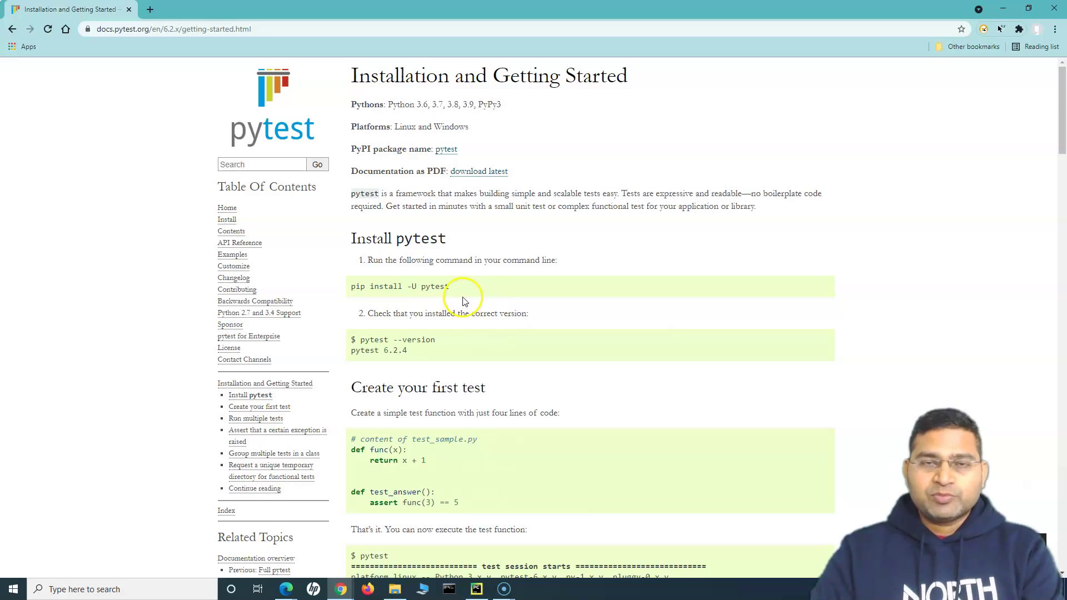
{"action": "left_click_drag", "start_coordinate": [450, 286], "coordinate": [352, 292]}
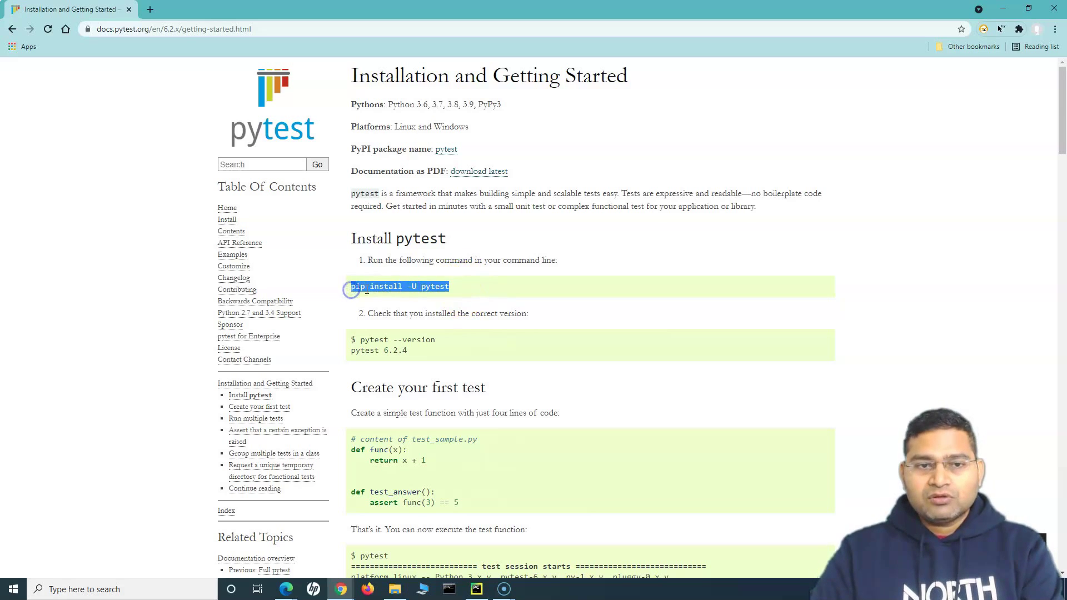
{"action": "left_click", "coordinate": [356, 291]}
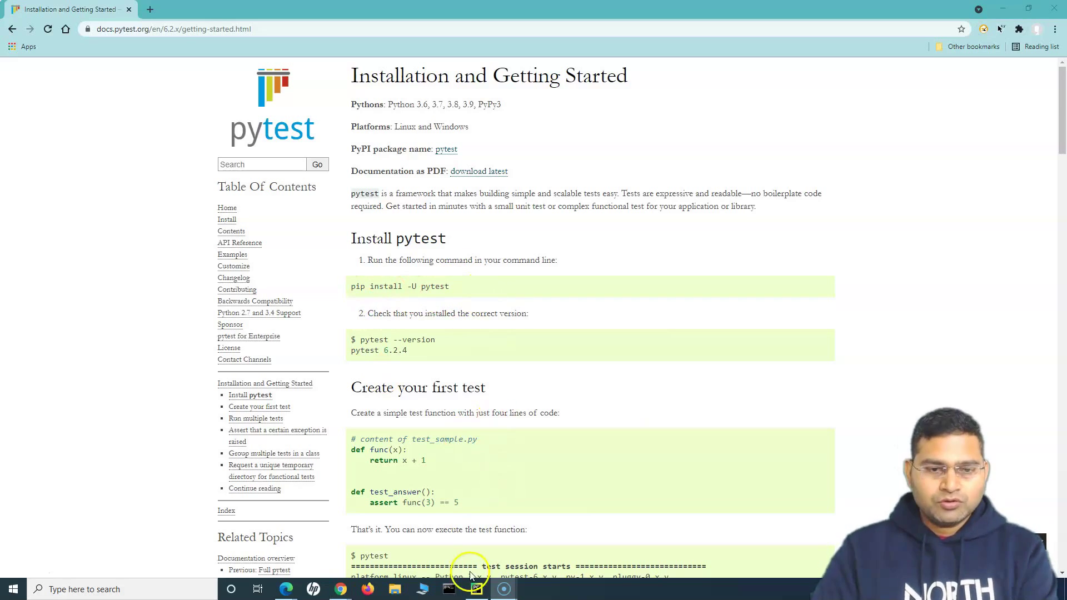
Switch to Command Prompt, run "pip install -U pytest" and review the installation output.
{"action": "left_click", "coordinate": [449, 589]}
{"action": "left_click_drag", "start_coordinate": [503, 142], "coordinate": [945, 100]}
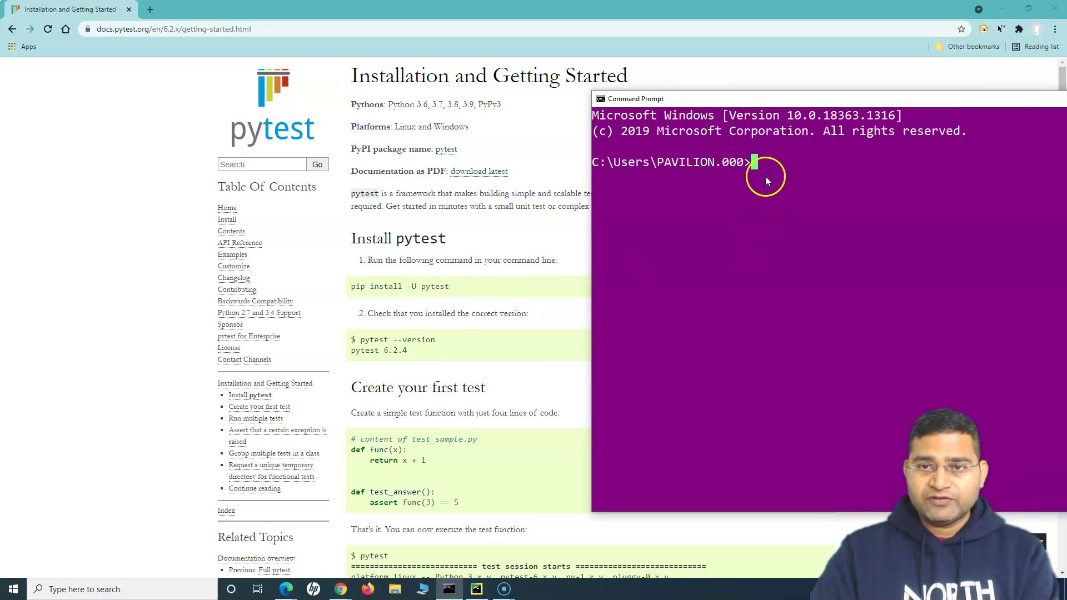
{"action": "type", "text": "pip "}
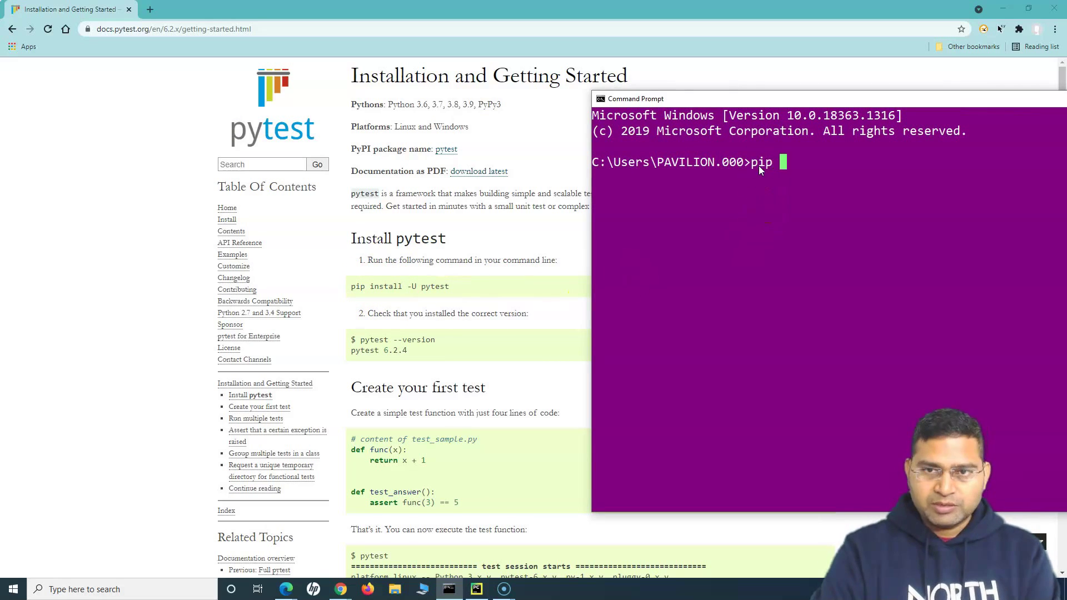
{"action": "type", "text": "install -U pytest"}
{"action": "key", "text": "Return"}
{"action": "left_click_drag", "start_coordinate": [811, 99], "coordinate": [510, 72]}
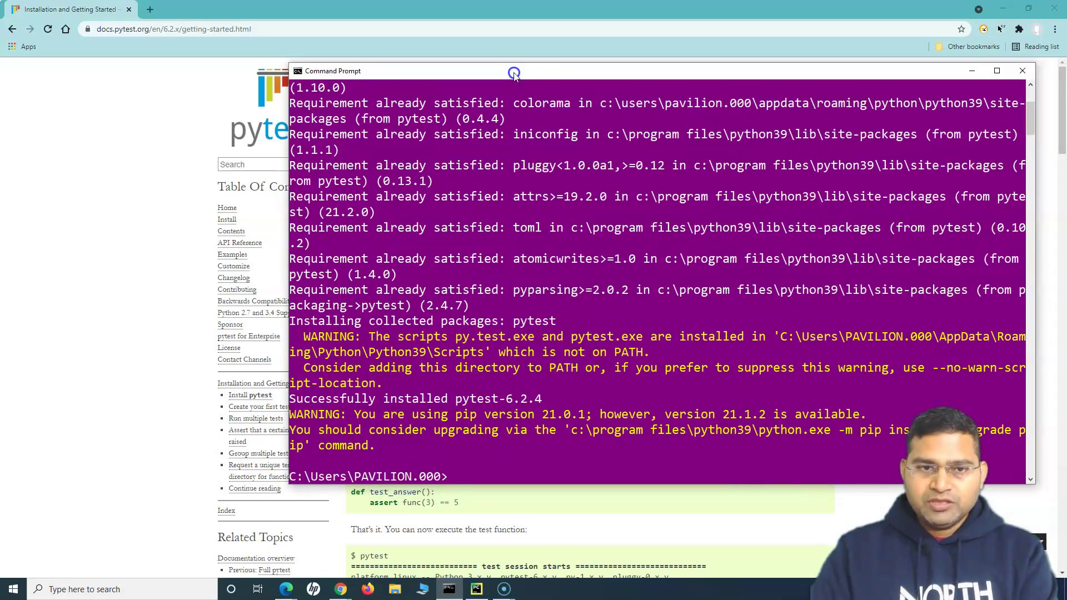
{"action": "scroll", "coordinate": [640, 249], "scroll_direction": "up", "scroll_amount": 3}
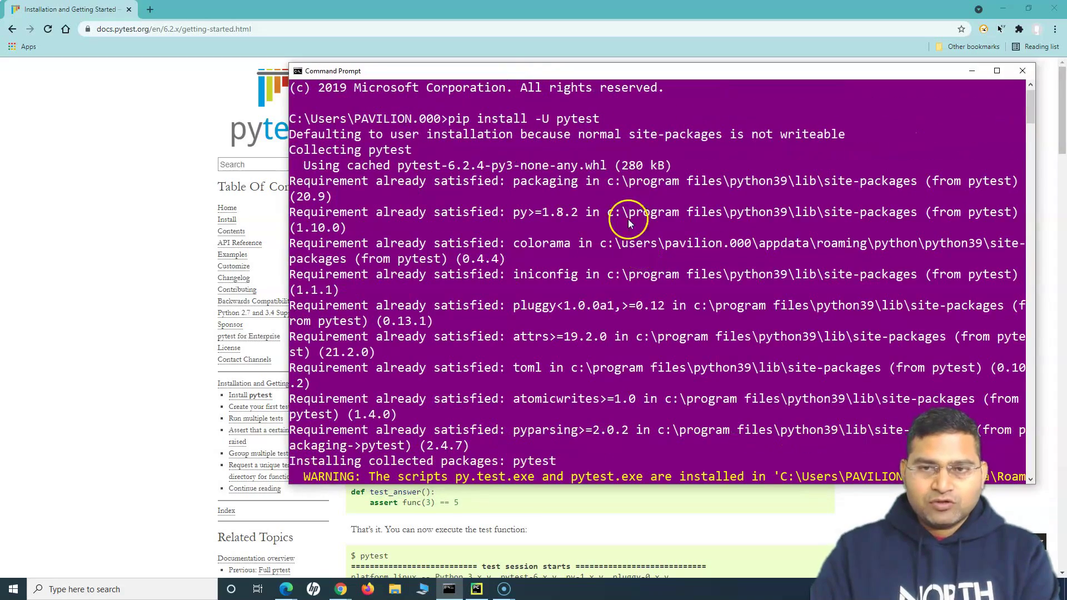
{"action": "scroll", "coordinate": [655, 305], "scroll_direction": "down", "scroll_amount": 4}
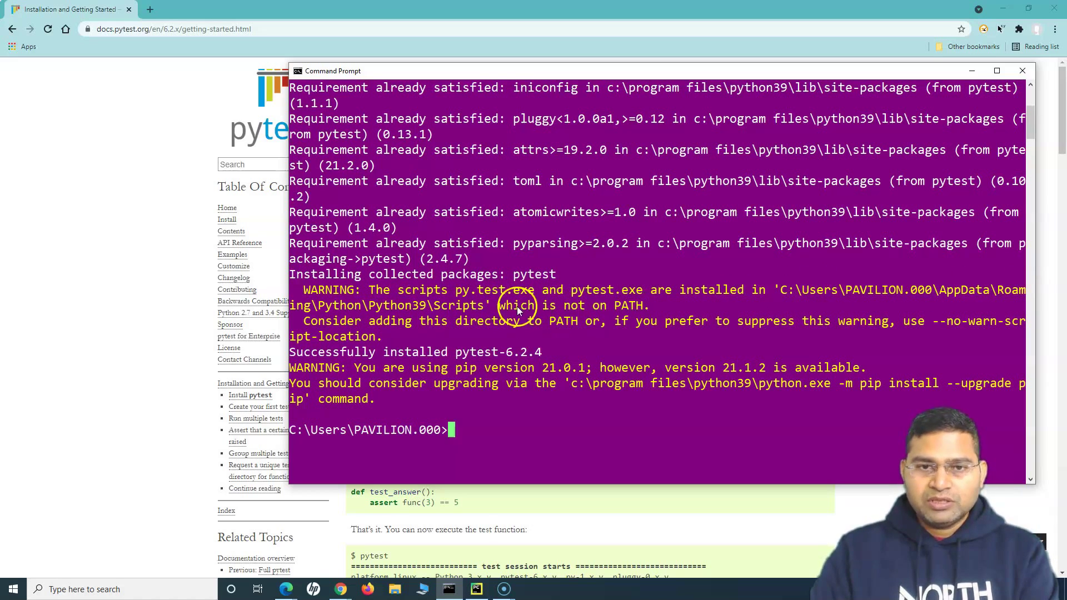
Check the pytest version from the user folder with "pytest --version".
{"action": "left_click", "coordinate": [494, 71]}
{"action": "left_click_drag", "start_coordinate": [495, 71], "coordinate": [720, 62]}
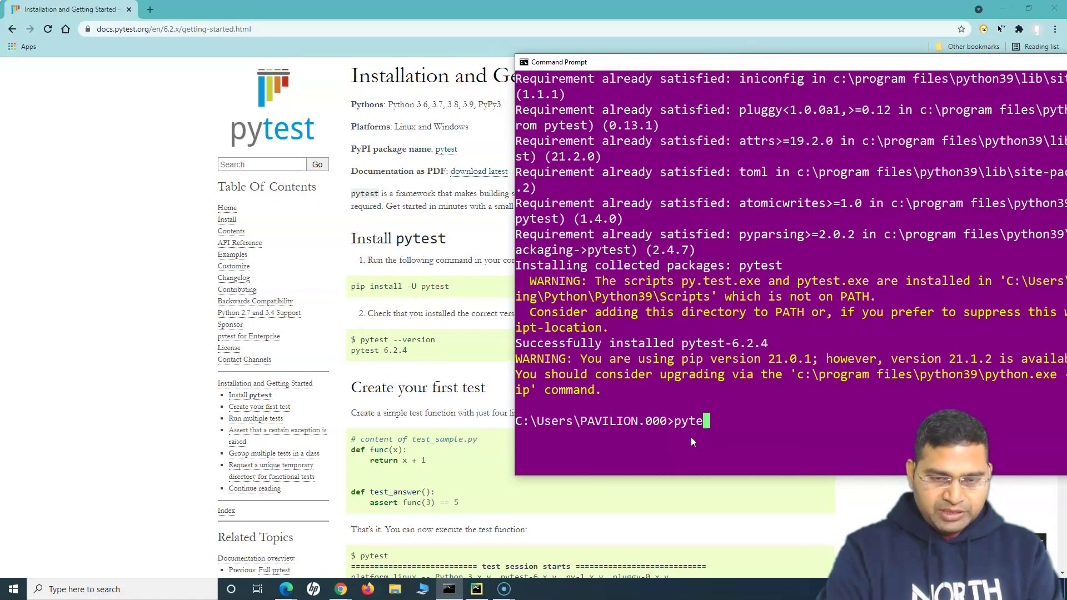
{"action": "type", "text": "--version"}
{"action": "key", "text": "Return"}
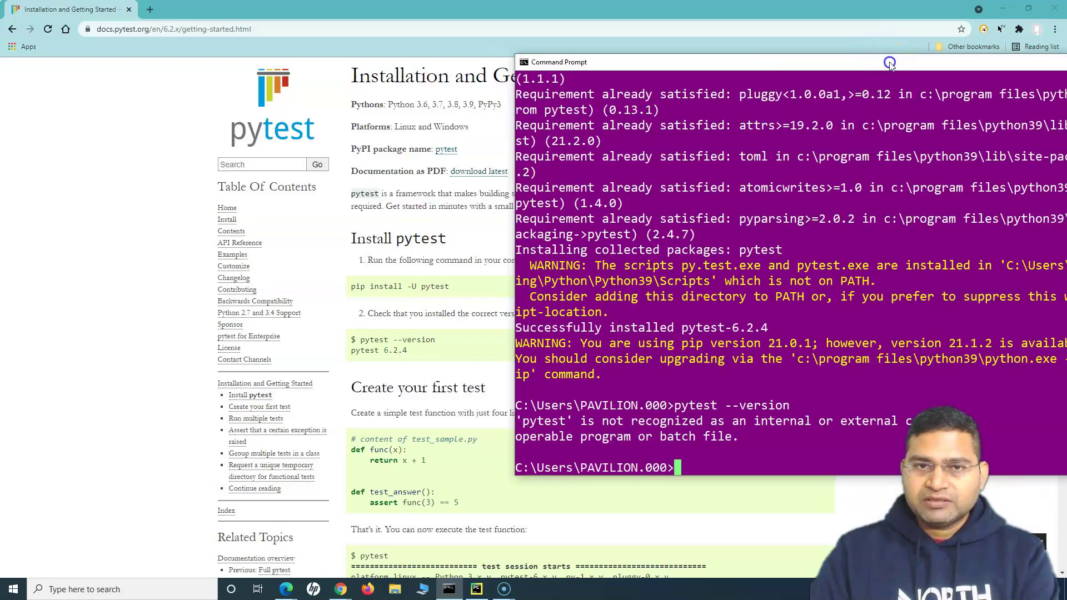
Copy the AppData\Roaming\Python\Python39\Scripts path from the pip warning and change the working directory to it with cd.
{"action": "left_click_drag", "start_coordinate": [890, 63], "coordinate": [575, 98]}
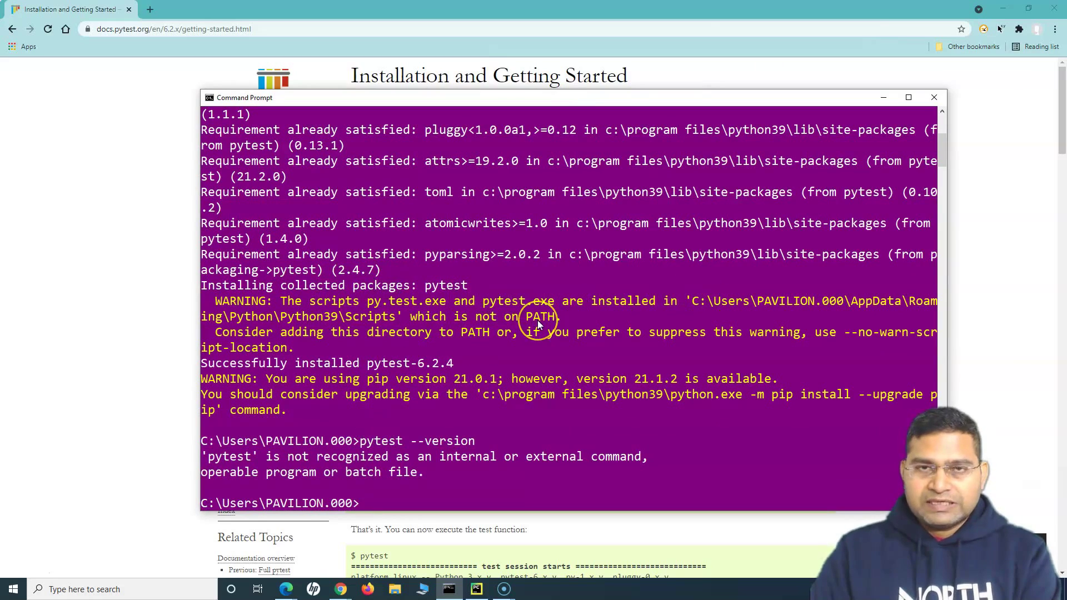
{"action": "right_click", "coordinate": [695, 299]}
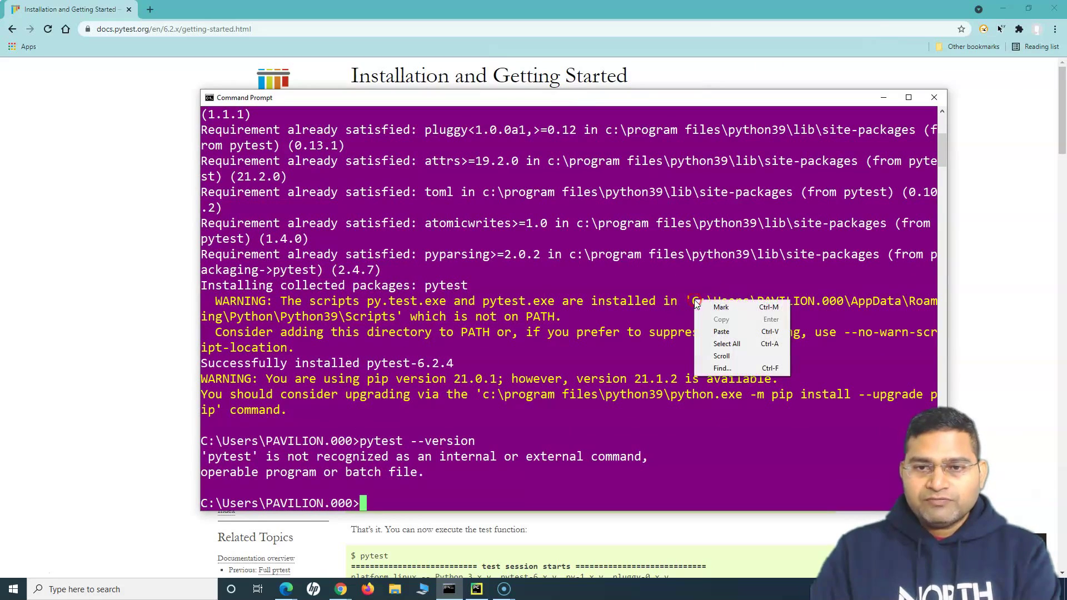
{"action": "left_click", "coordinate": [721, 309]}
{"action": "left_click_drag", "start_coordinate": [693, 301], "coordinate": [395, 321]}
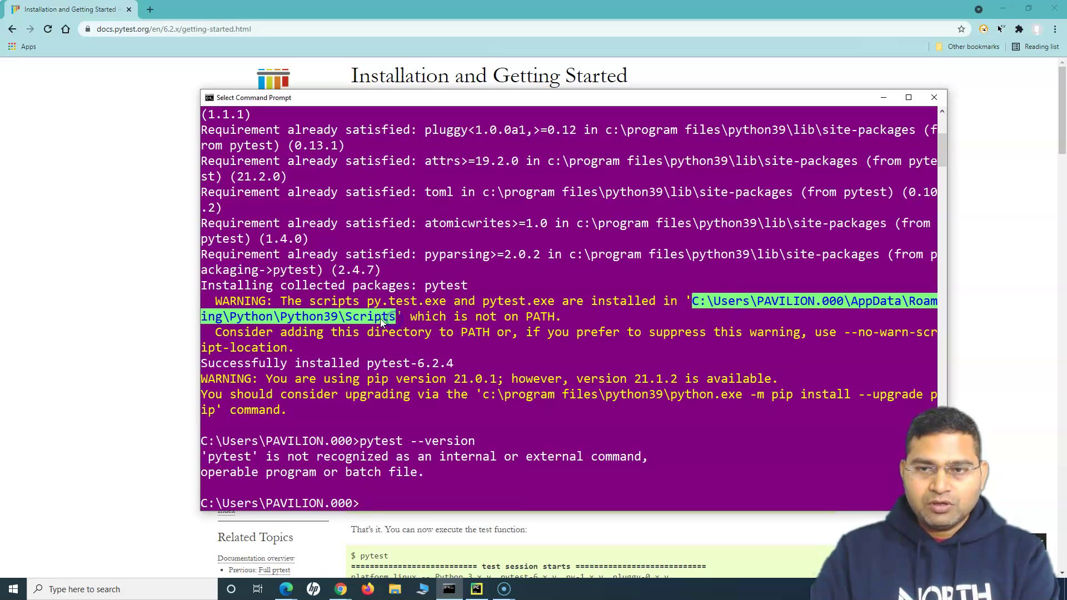
{"action": "right_click", "coordinate": [376, 323]}
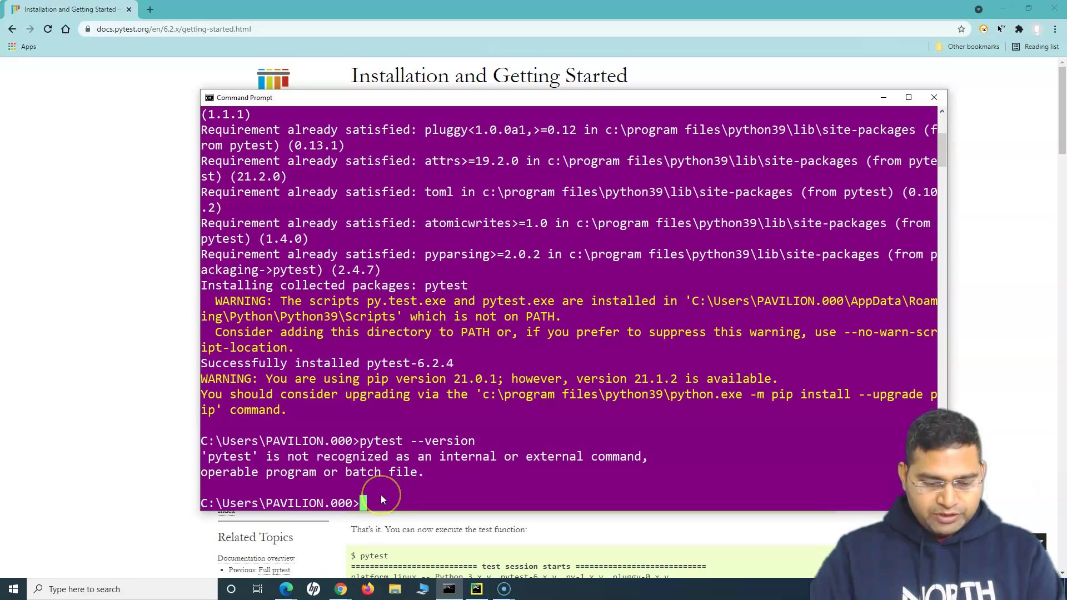
{"action": "type", "text": "d"}
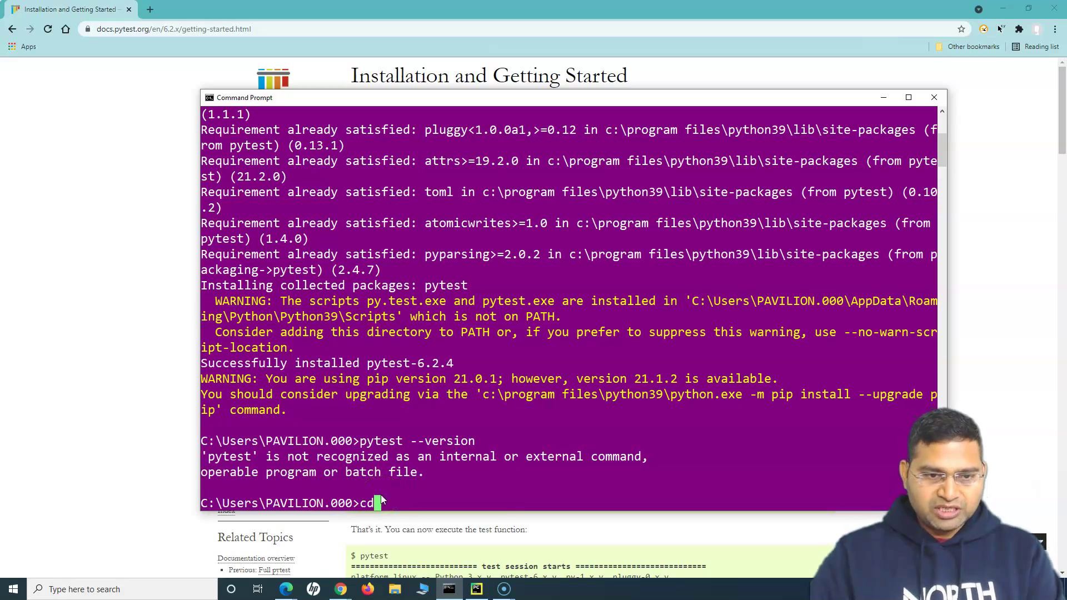
{"action": "right_click", "coordinate": [413, 468]}
{"action": "left_click", "coordinate": [434, 500]}
{"action": "key", "text": "Return"}
Run "pytest --version" from inside the Python39\Scripts folder.
{"action": "type", "text": "pytest --"}
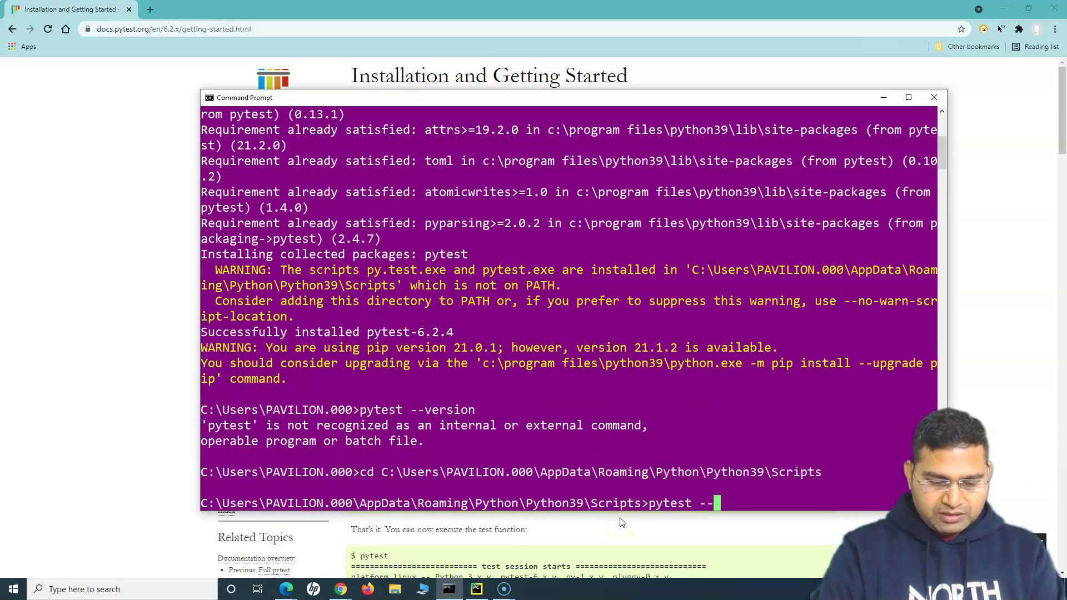
{"action": "type", "text": "version"}
{"action": "key", "text": "Return"}
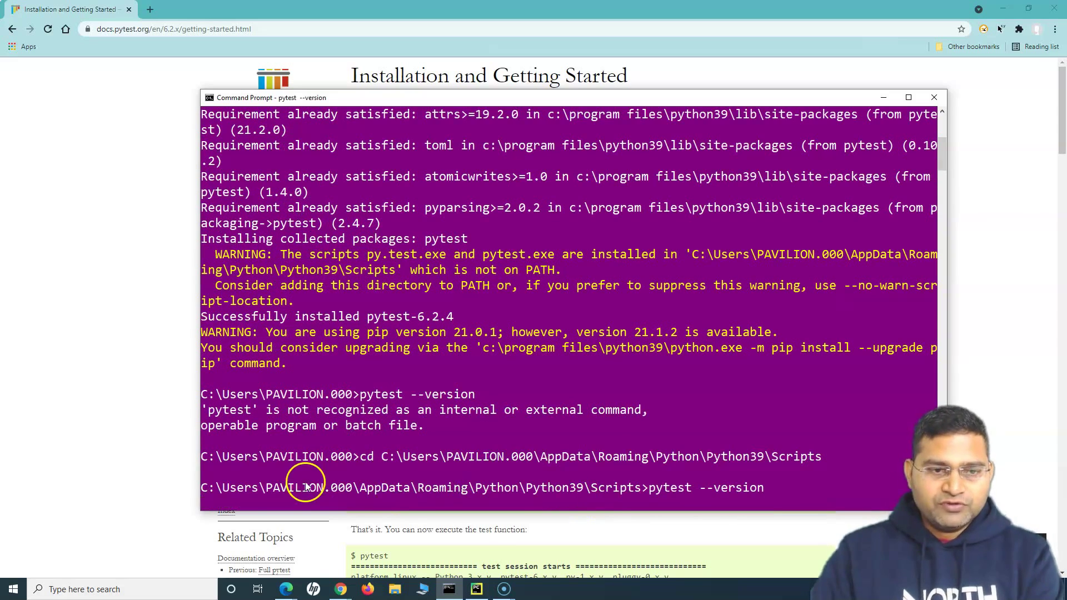
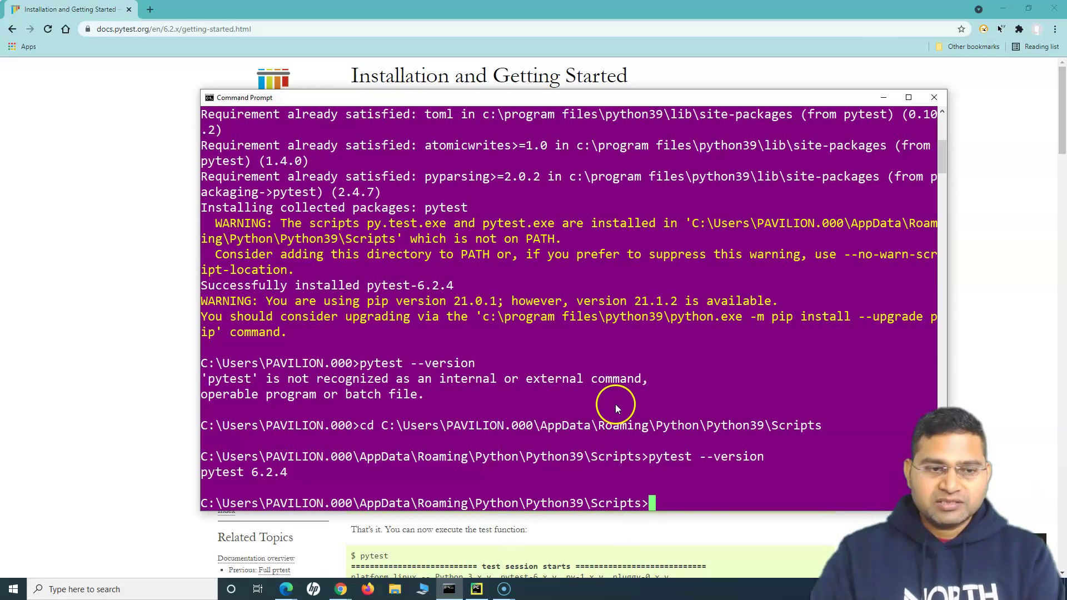
Open the Environment Variables dialog through the properties and advanced system settings of This PC.
{"action": "left_click", "coordinate": [157, 590]}
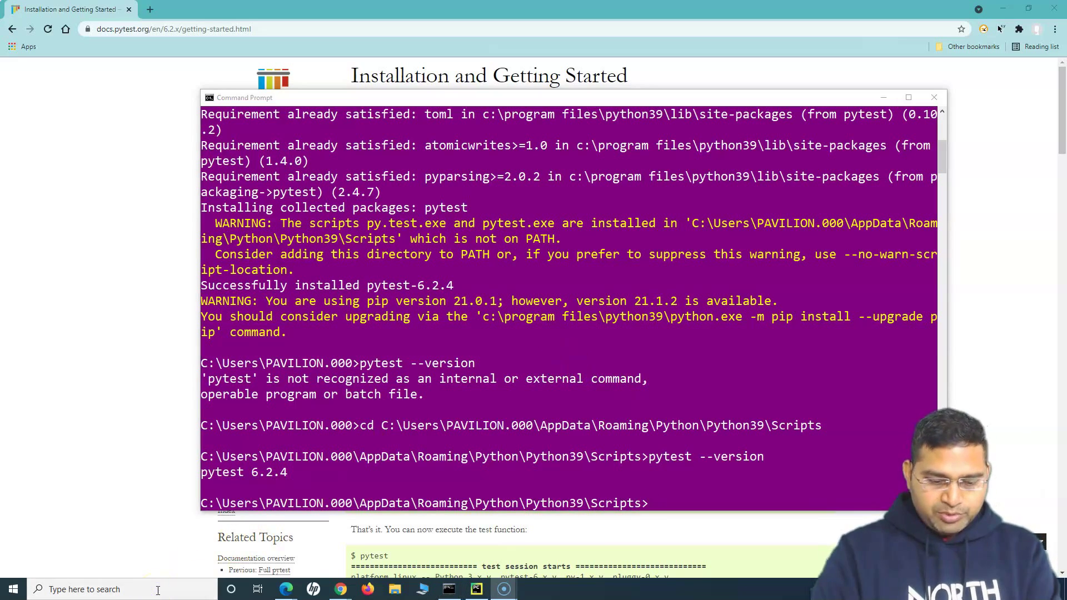
{"action": "left_click", "coordinate": [134, 588]}
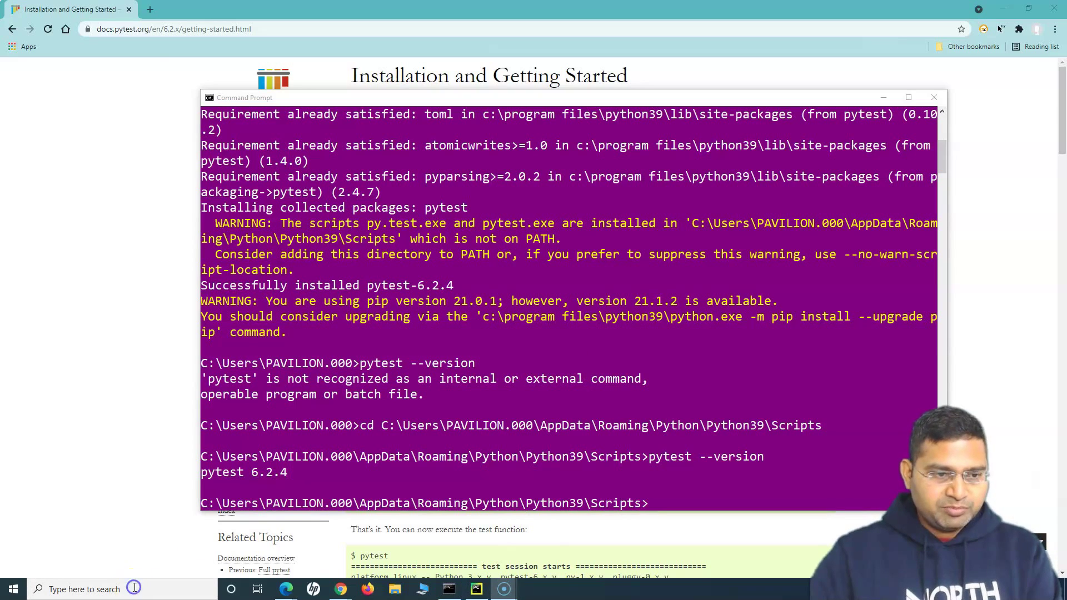
{"action": "type", "text": "pc"}
{"action": "right_click", "coordinate": [94, 325]}
{"action": "left_click", "coordinate": [76, 316]}
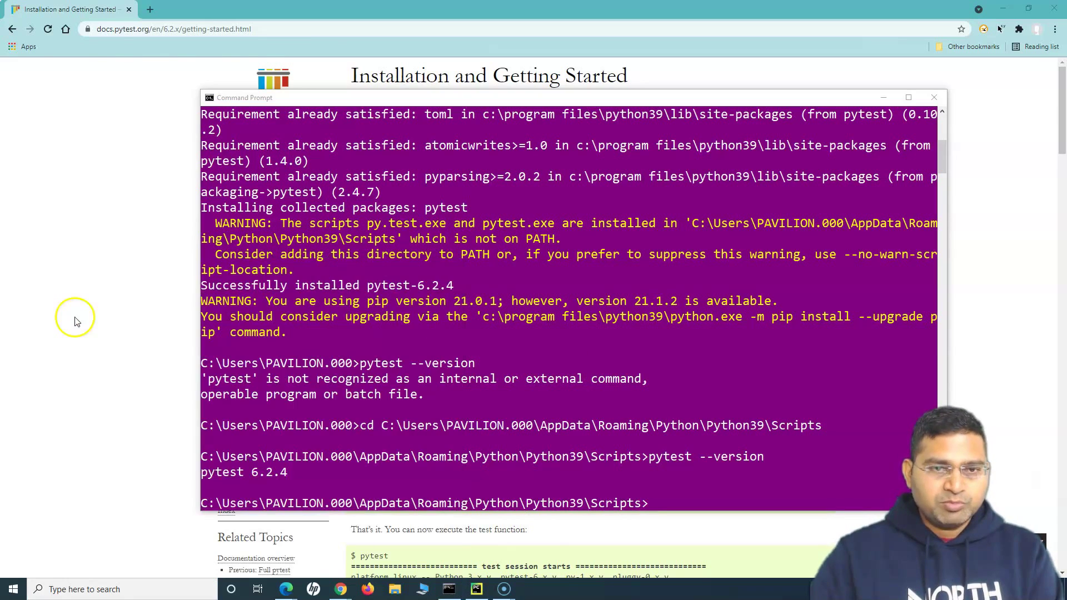
{"action": "left_click", "coordinate": [66, 151]}
{"action": "right_click", "coordinate": [67, 152]}
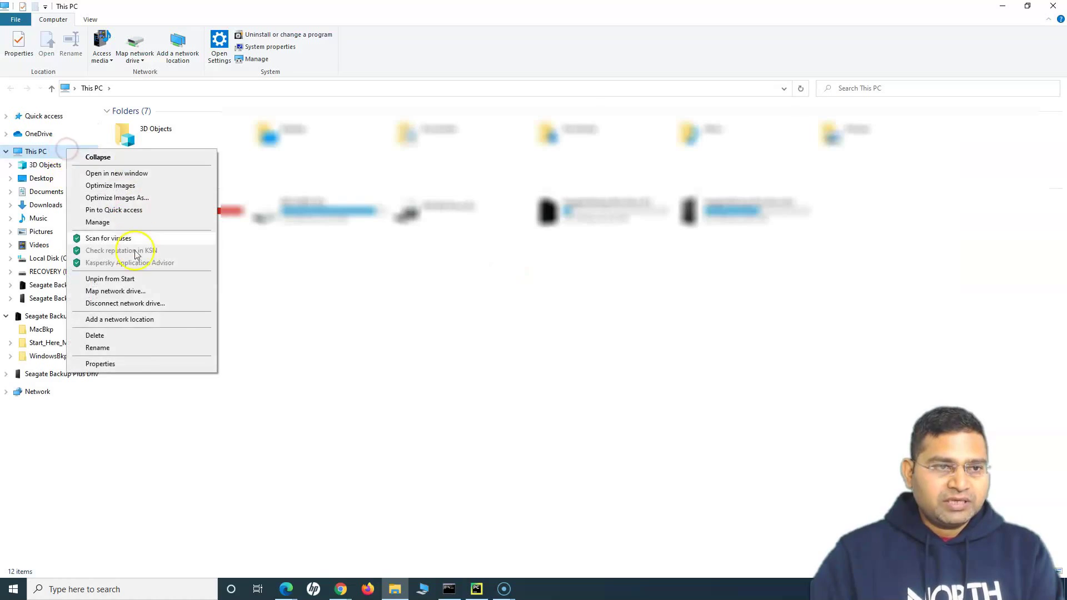
{"action": "left_click", "coordinate": [130, 361]}
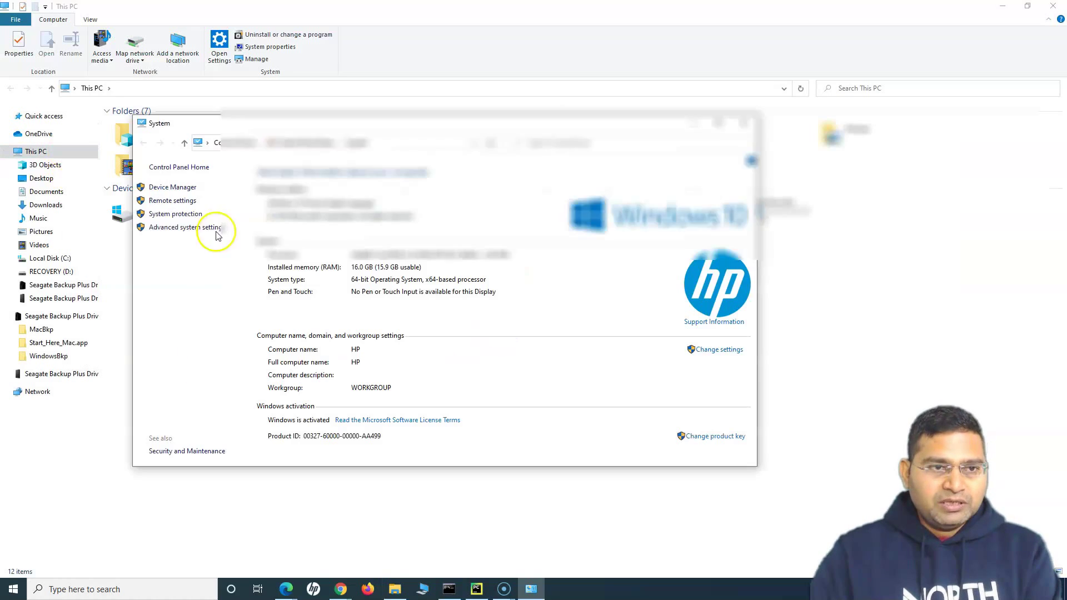
{"action": "left_click", "coordinate": [205, 228]}
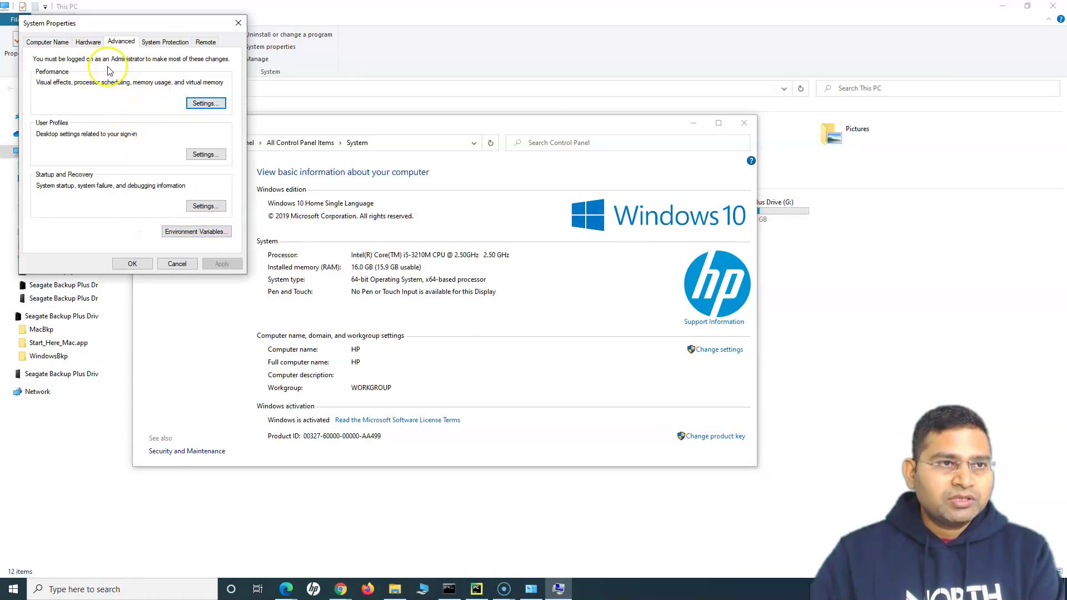
{"action": "left_click", "coordinate": [201, 231]}
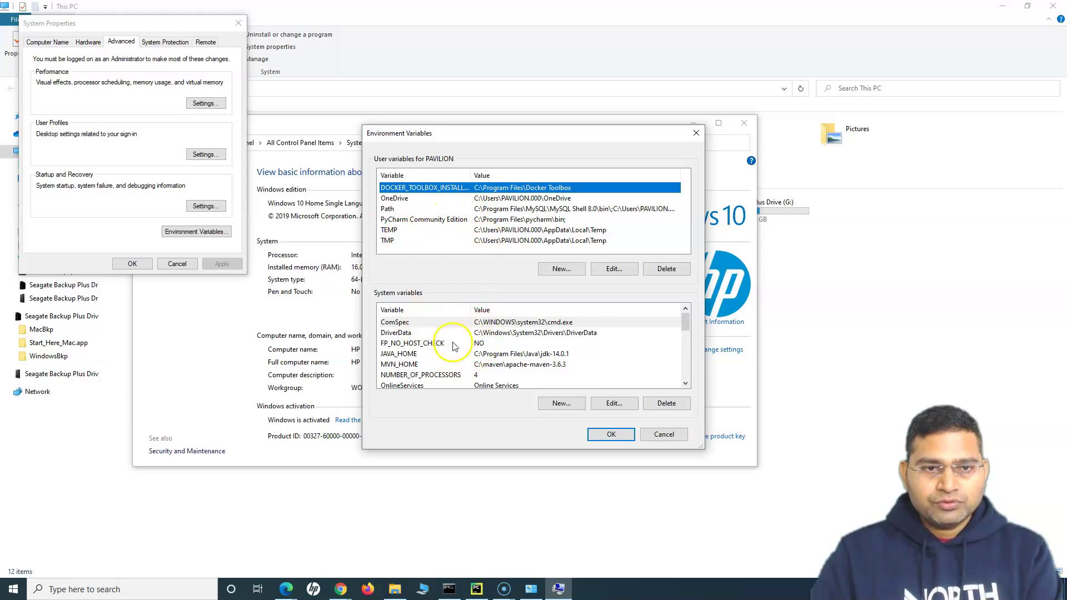
Open the Path system variable for editing.
{"action": "scroll", "coordinate": [500, 348], "scroll_direction": "down", "scroll_amount": 1}
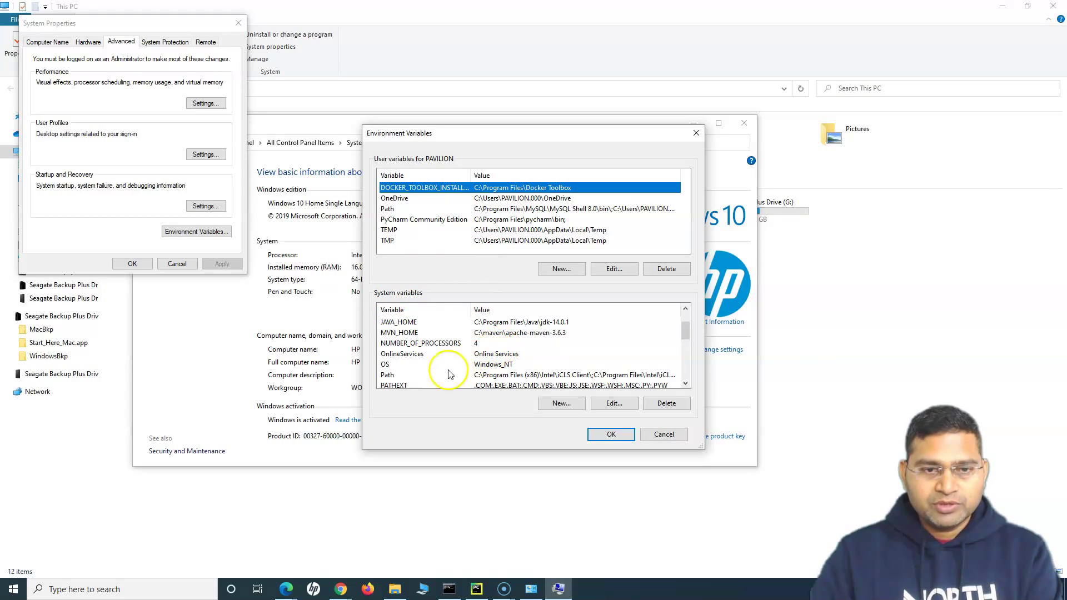
{"action": "left_click", "coordinate": [514, 376]}
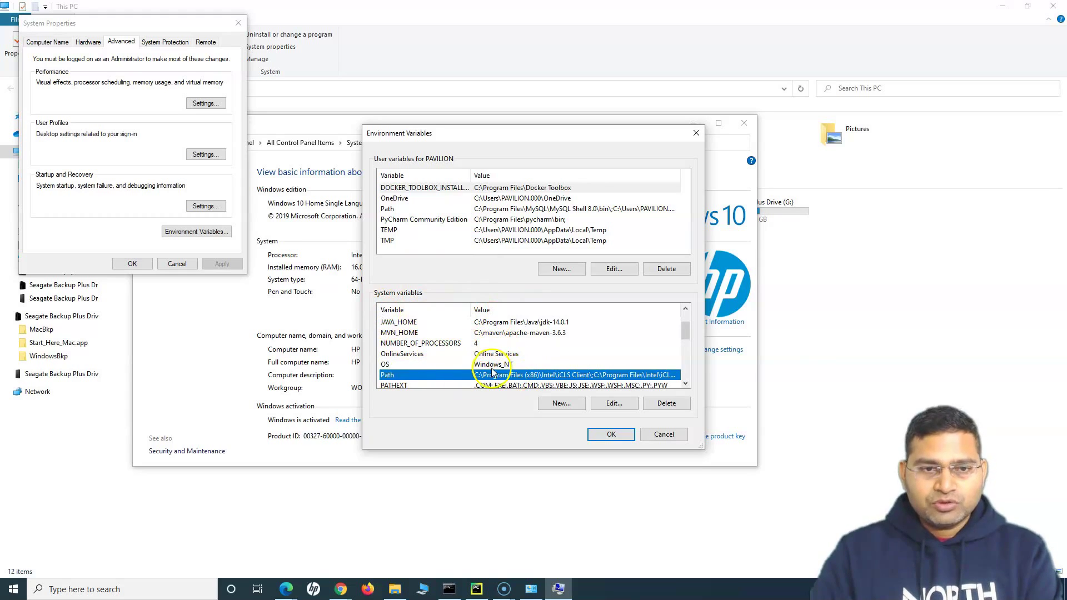
{"action": "left_click", "coordinate": [614, 405]}
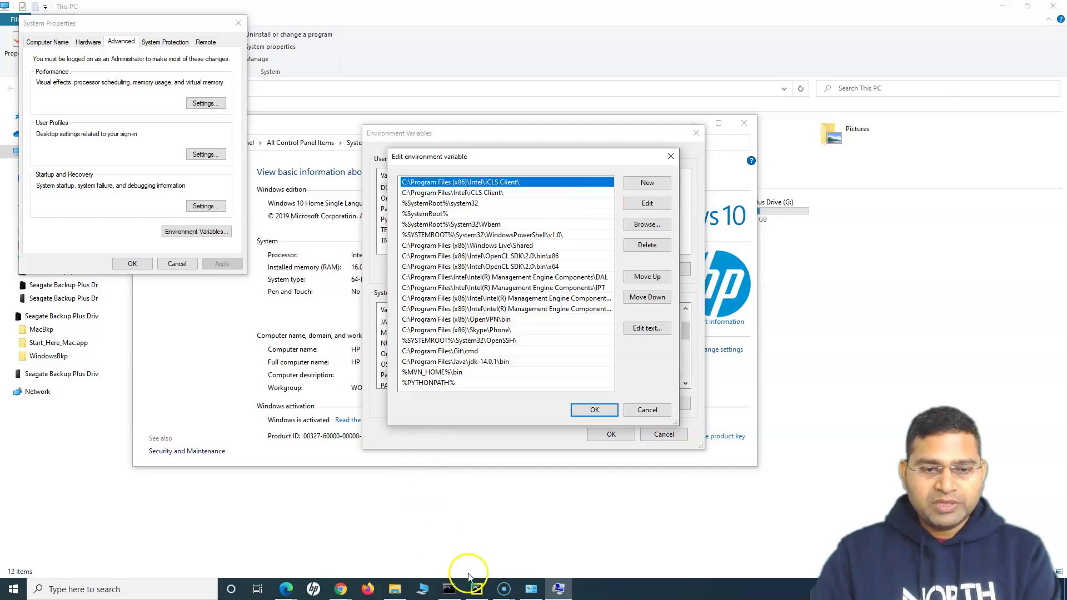
Switch to Command Prompt and copy the Python39\Scripts path from the pip warning about PATH.
{"action": "left_click", "coordinate": [448, 589]}
{"action": "right_click", "coordinate": [694, 227]}
{"action": "left_click", "coordinate": [708, 231]}
{"action": "left_click_drag", "start_coordinate": [693, 224], "coordinate": [386, 239]}
{"action": "right_click", "coordinate": [381, 239]}
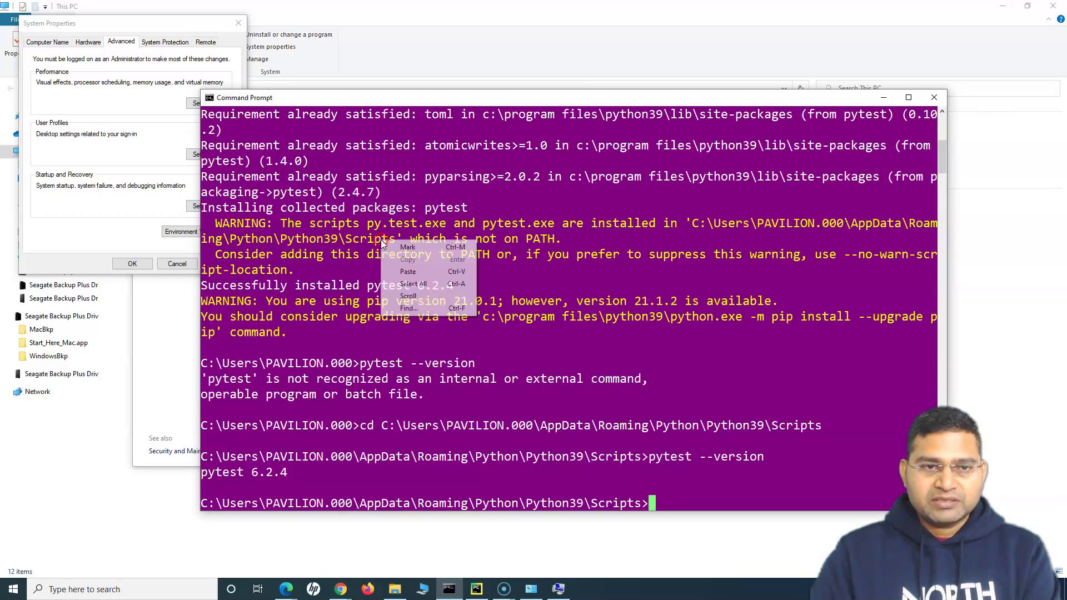
Add C:\Users\PAVILION.000\AppData\Roaming\Python\Python39\Scripts as a new entry in the Path variable and save the environment variables.
{"action": "left_click", "coordinate": [883, 97]}
{"action": "left_click", "coordinate": [647, 182]}
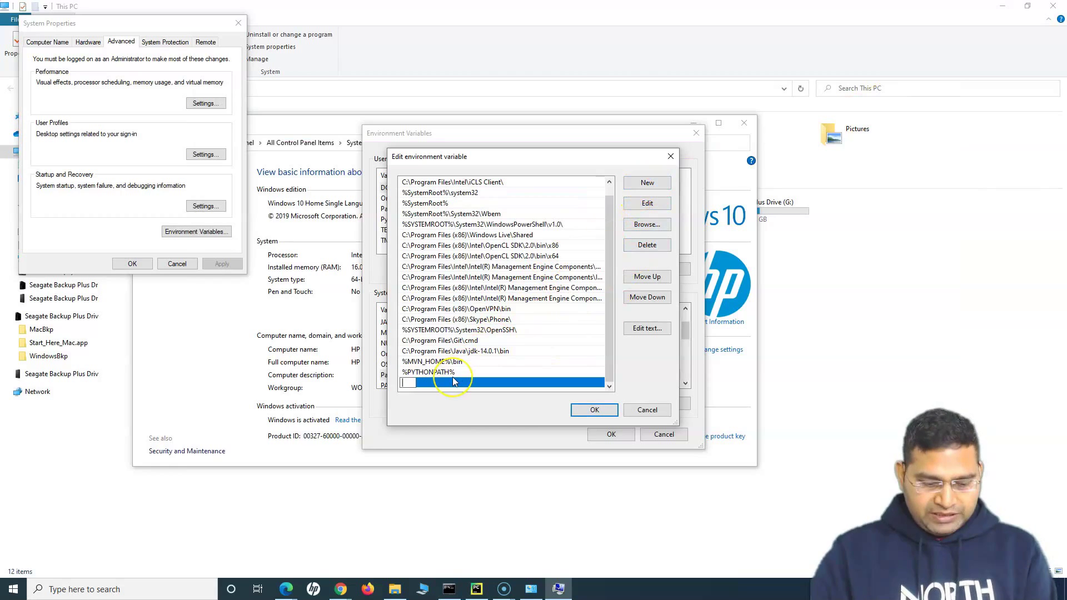
{"action": "type", "text": "C:\\Users\\PAVILION 000\\AppData\\Roaming\\Python\\Python39\\Scripts"}
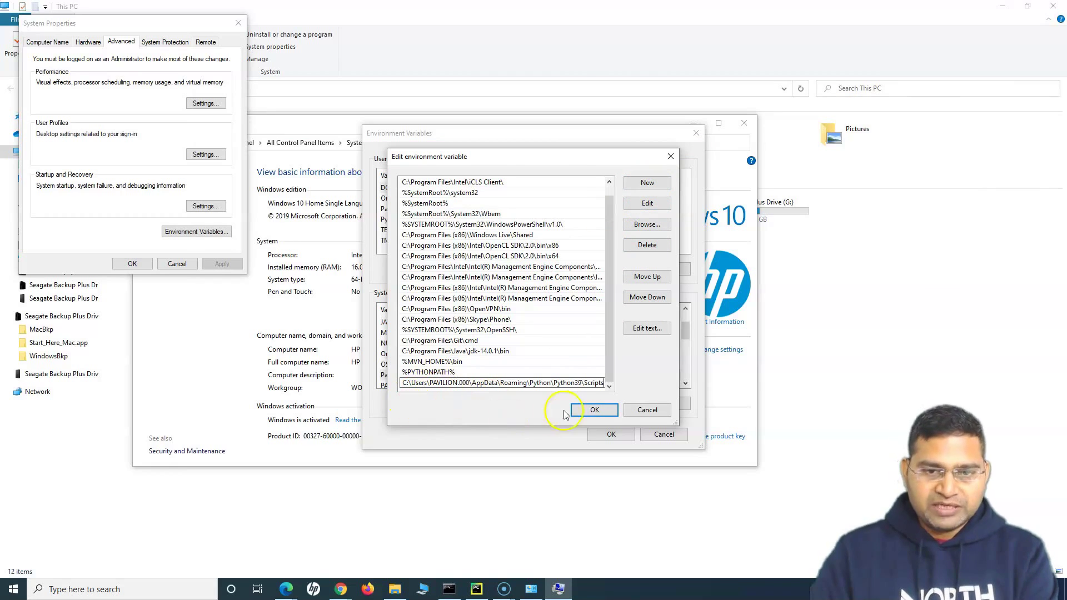
{"action": "left_click", "coordinate": [594, 410]}
{"action": "left_click", "coordinate": [611, 434]}
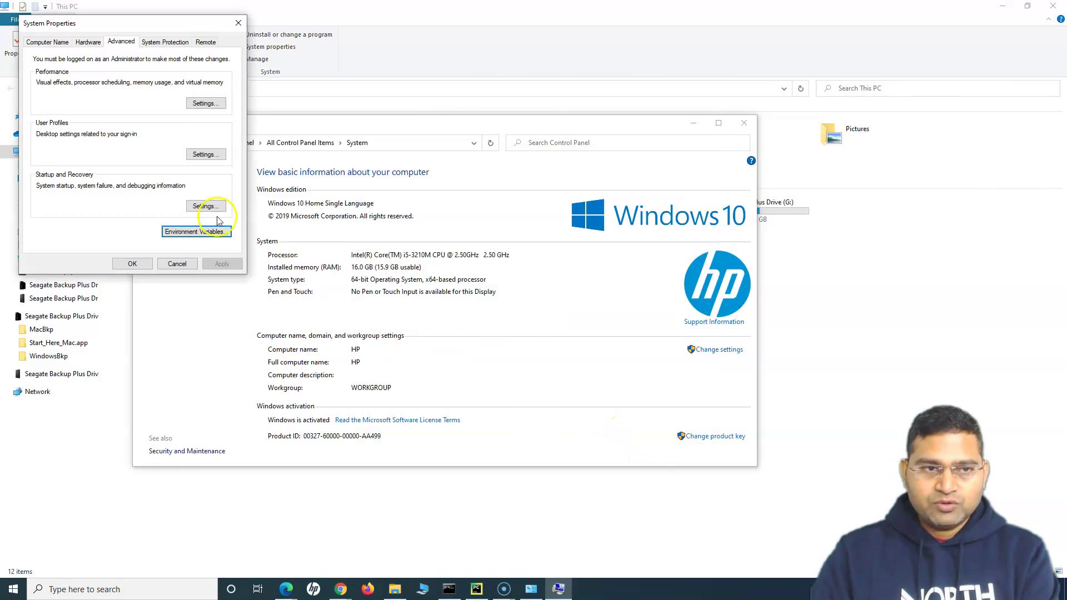
Confirm System Properties and close the System and This PC windows.
{"action": "left_click", "coordinate": [133, 263]}
{"action": "left_click", "coordinate": [743, 123]}
{"action": "left_click", "coordinate": [1058, 6]}
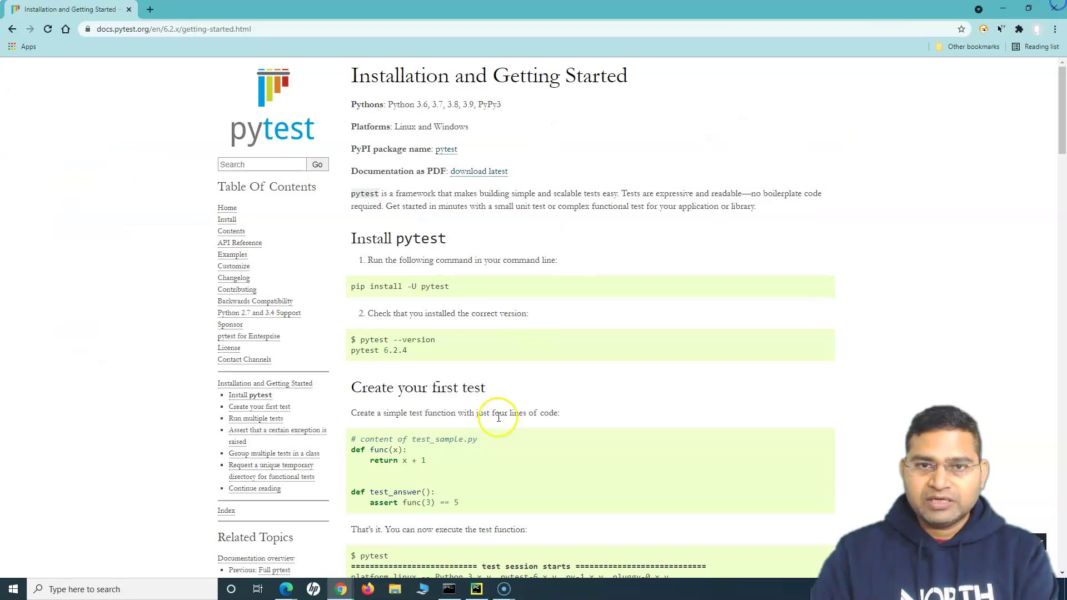
Replace the old Command Prompt with a fresh one and run "pytest --version" from the user folder.
{"action": "left_click", "coordinate": [449, 589]}
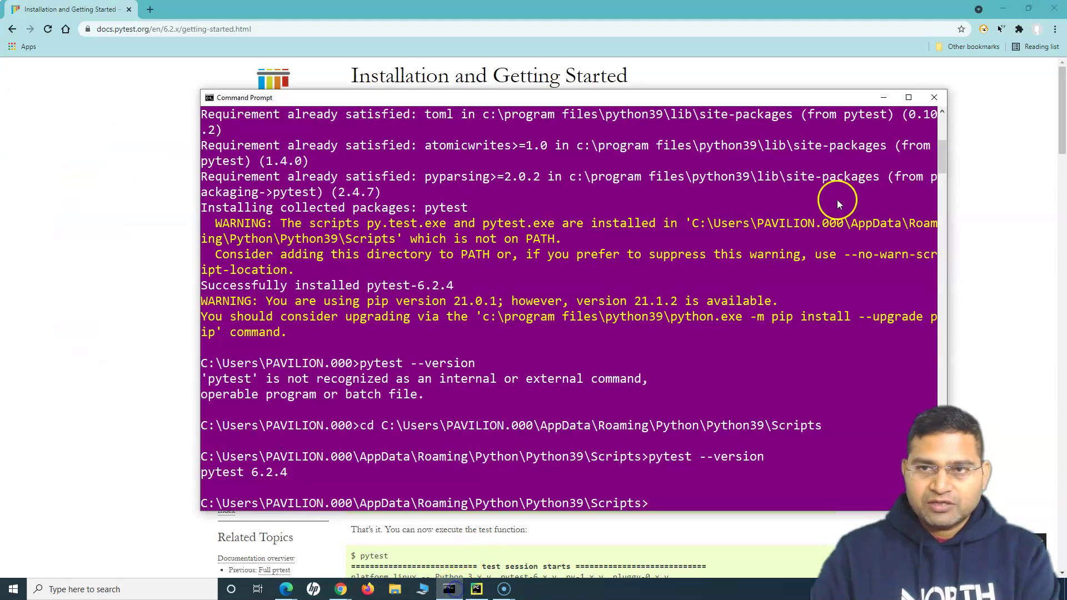
{"action": "left_click", "coordinate": [931, 98]}
{"action": "left_click", "coordinate": [449, 589]}
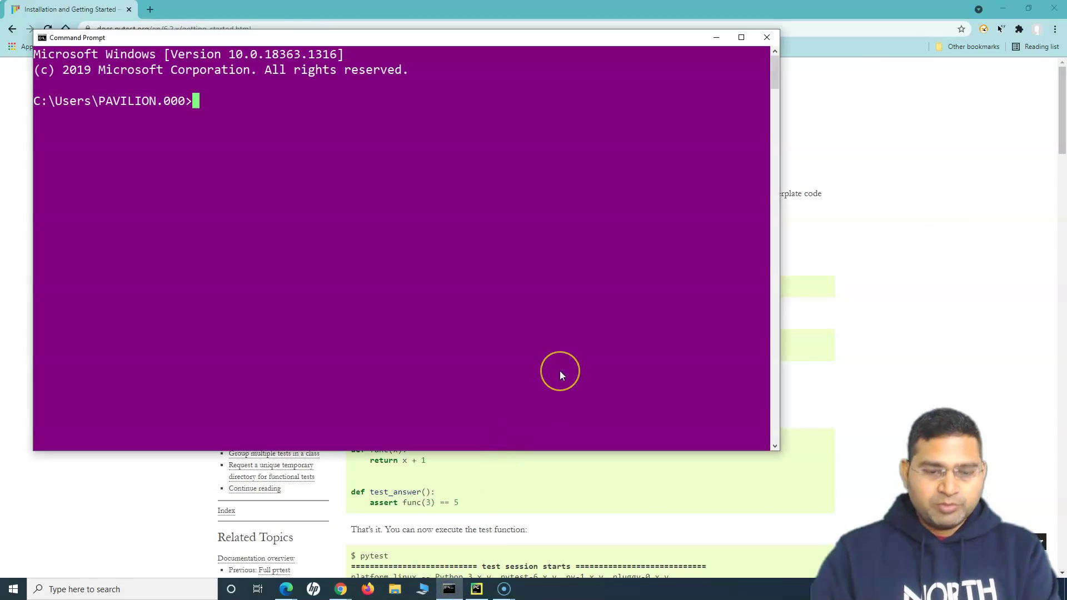
{"action": "type", "text": "pytest --version"}
{"action": "key", "text": "Return"}
{"action": "left_click", "coordinate": [249, 211]}
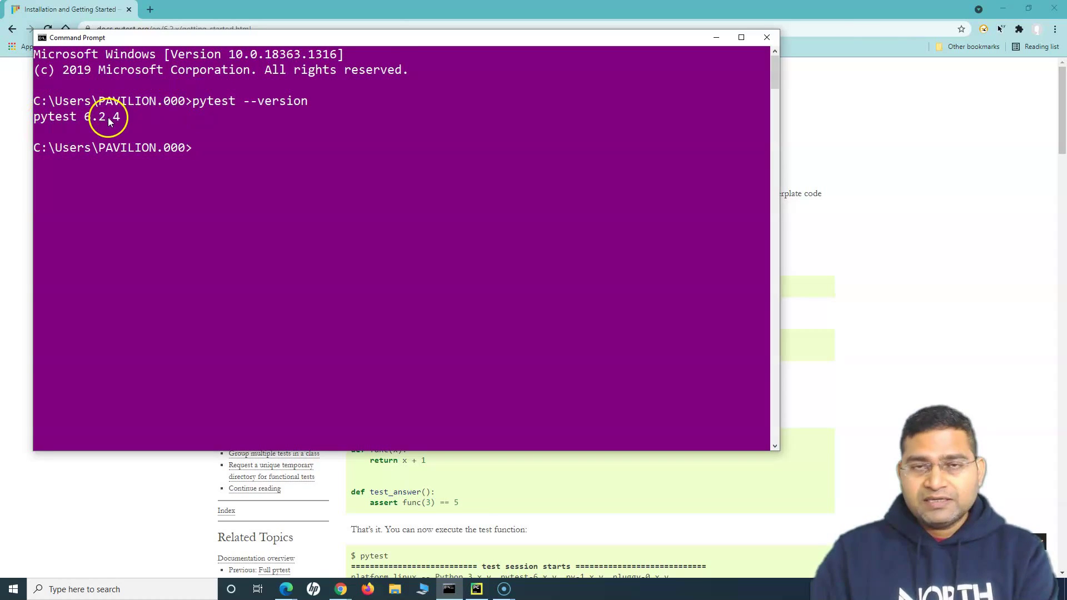
{"action": "left_click_drag", "start_coordinate": [373, 42], "coordinate": [563, 137]}
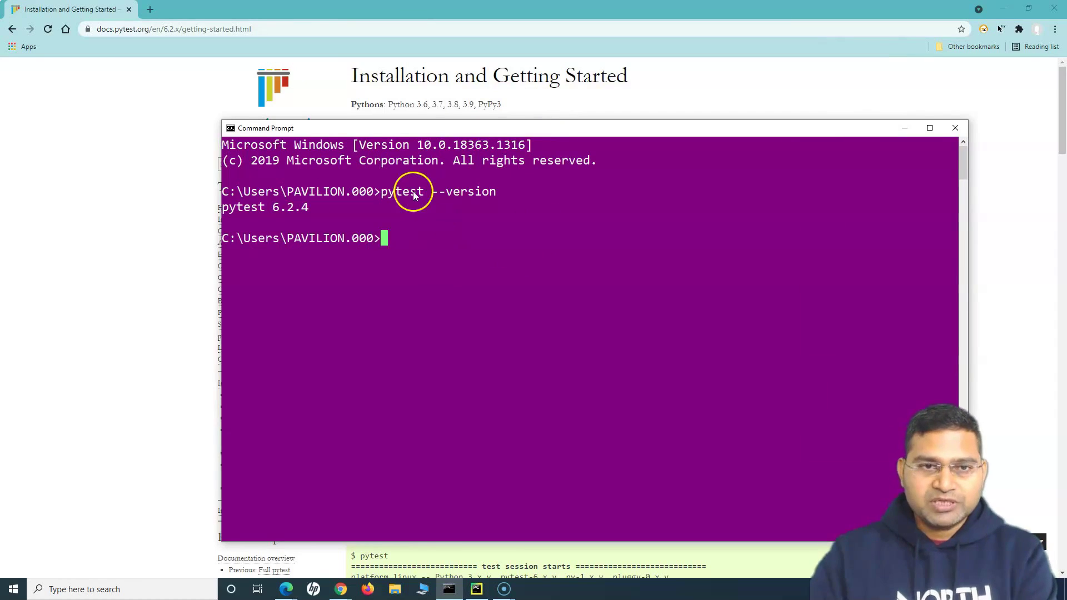
{"action": "left_click_drag", "start_coordinate": [523, 127], "coordinate": [521, 105]}
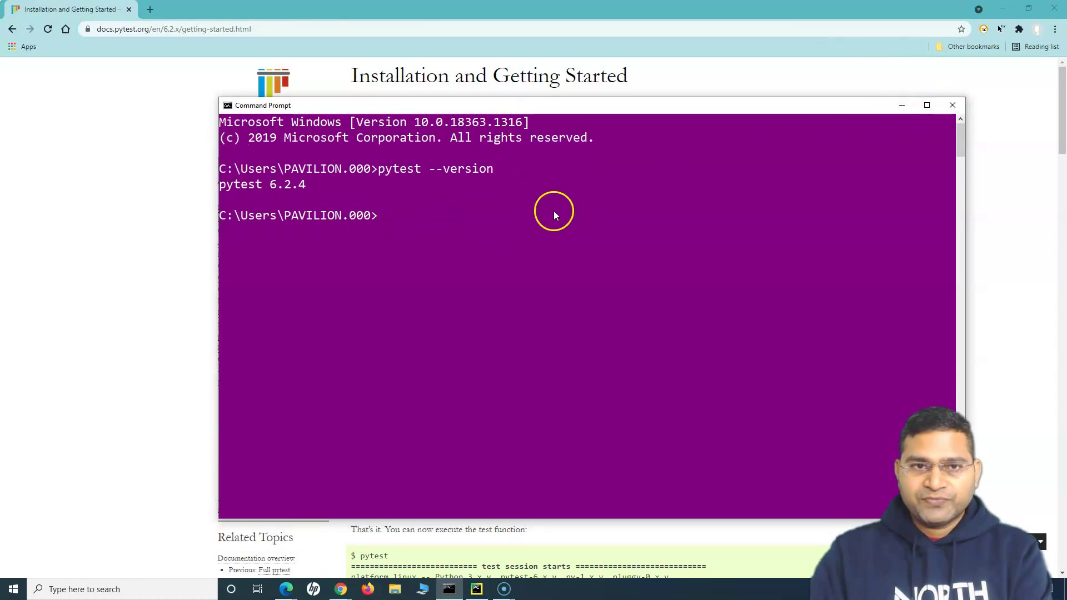
{"action": "left_click_drag", "start_coordinate": [607, 105], "coordinate": [785, 99]}
{"action": "left_click_drag", "start_coordinate": [670, 100], "coordinate": [622, 85]}
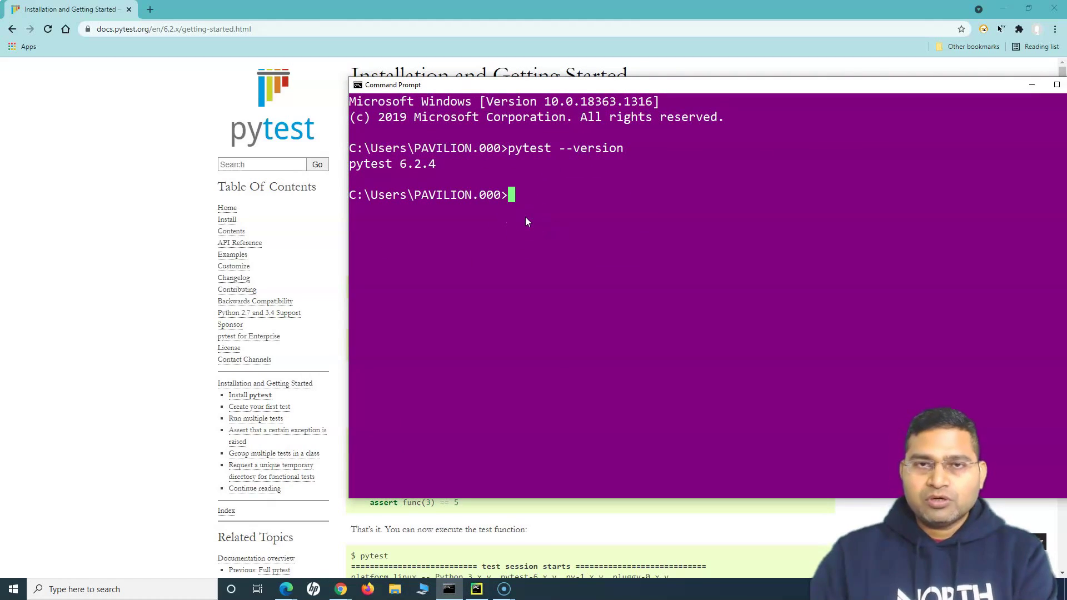
{"action": "left_click_drag", "start_coordinate": [639, 88], "coordinate": [527, 100]}
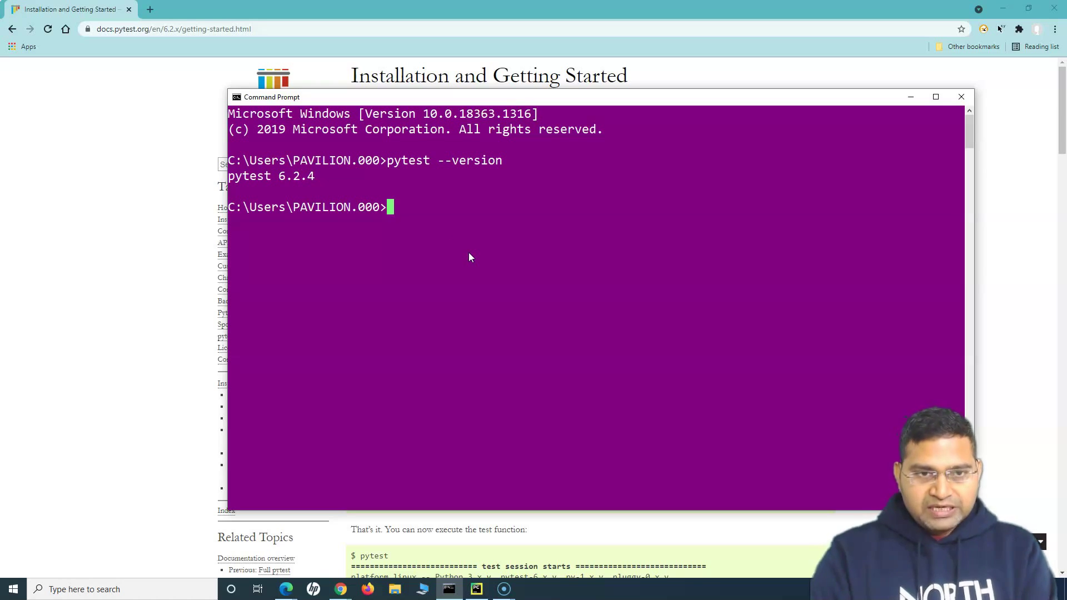
List the installed Python packages with "pip list" and look for the pytest entry.
{"action": "type", "text": "pip"}
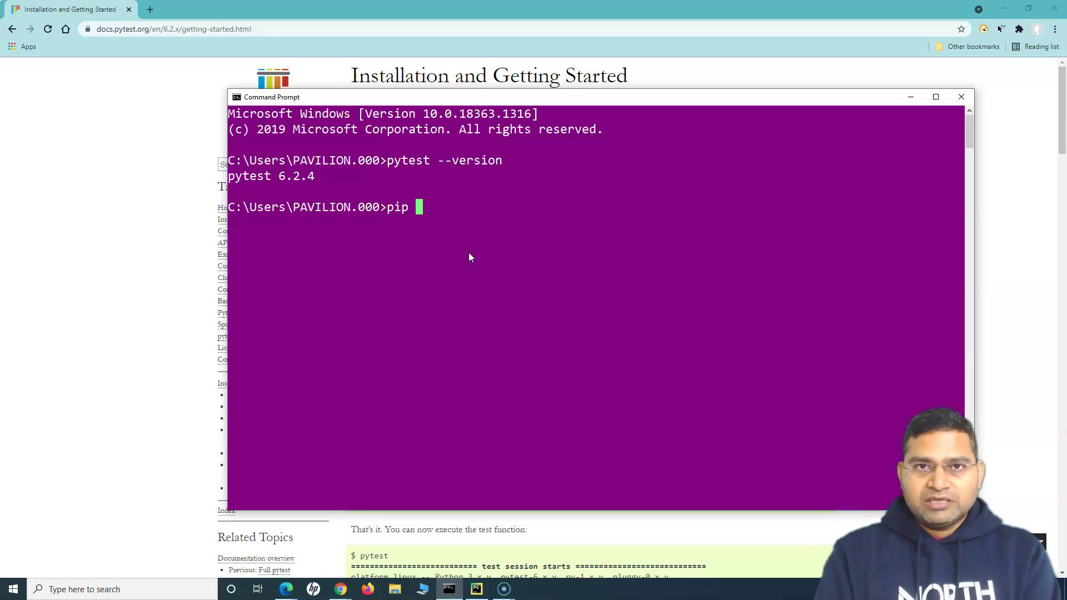
{"action": "type", "text": "list"}
{"action": "key", "text": "Return"}
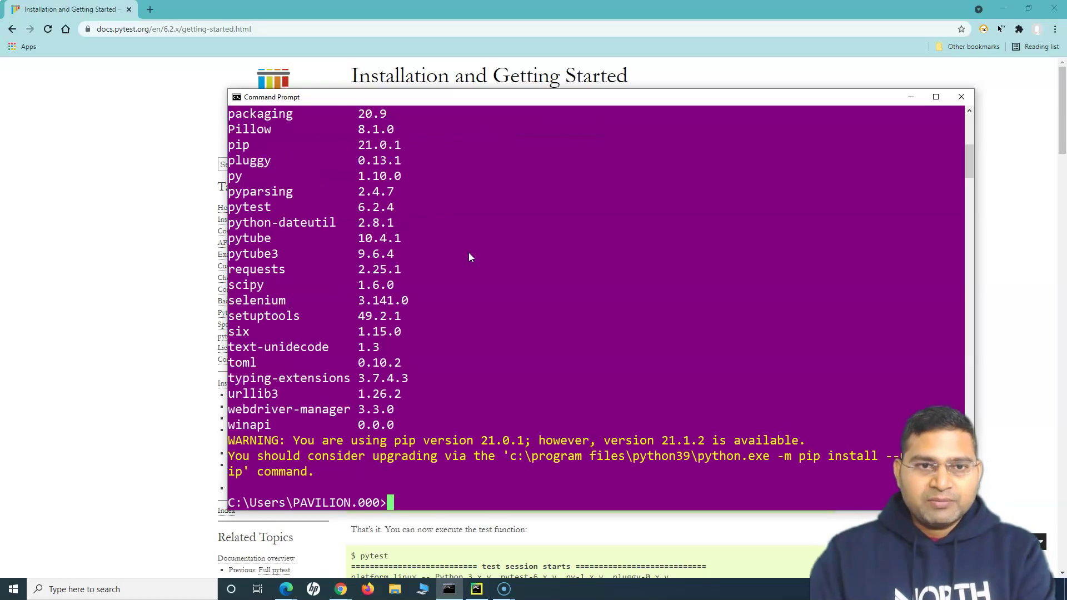
{"action": "scroll", "coordinate": [358, 342], "scroll_direction": "up", "scroll_amount": 1}
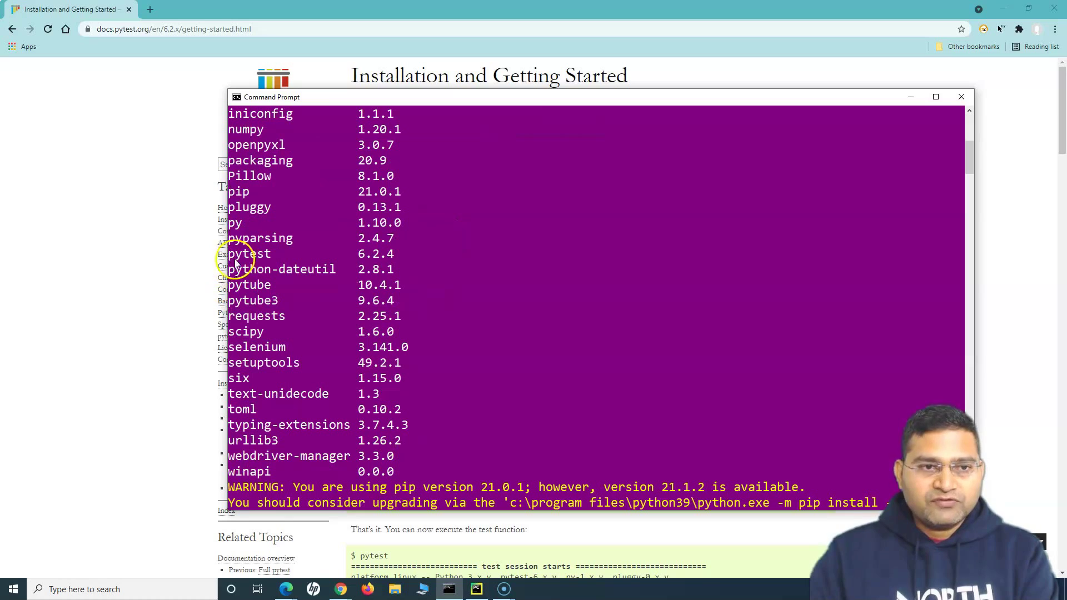
{"action": "left_click", "coordinate": [281, 258]}
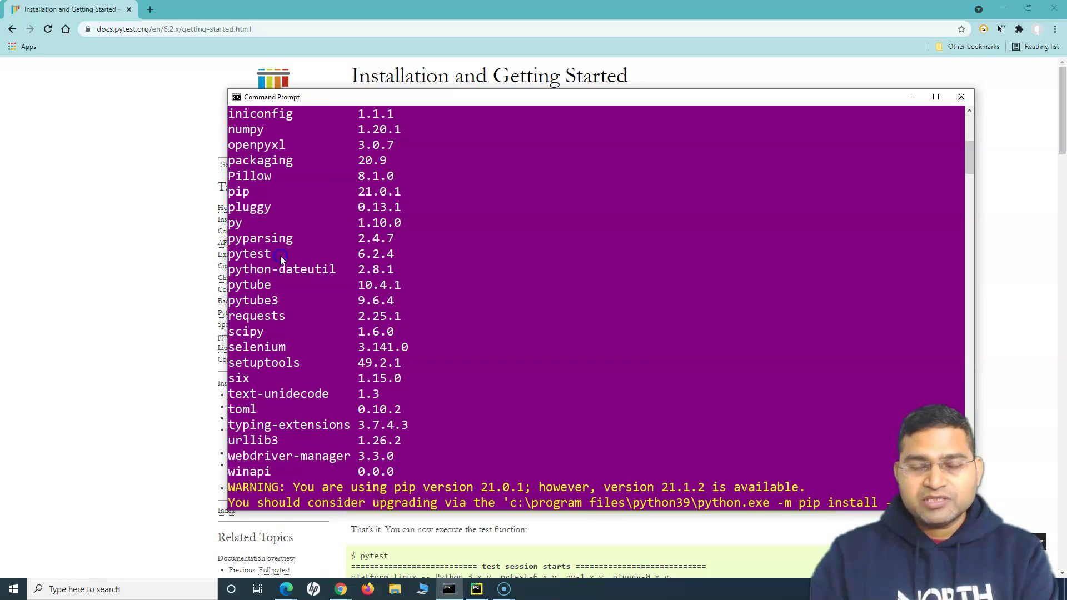
{"action": "left_click", "coordinate": [235, 257]}
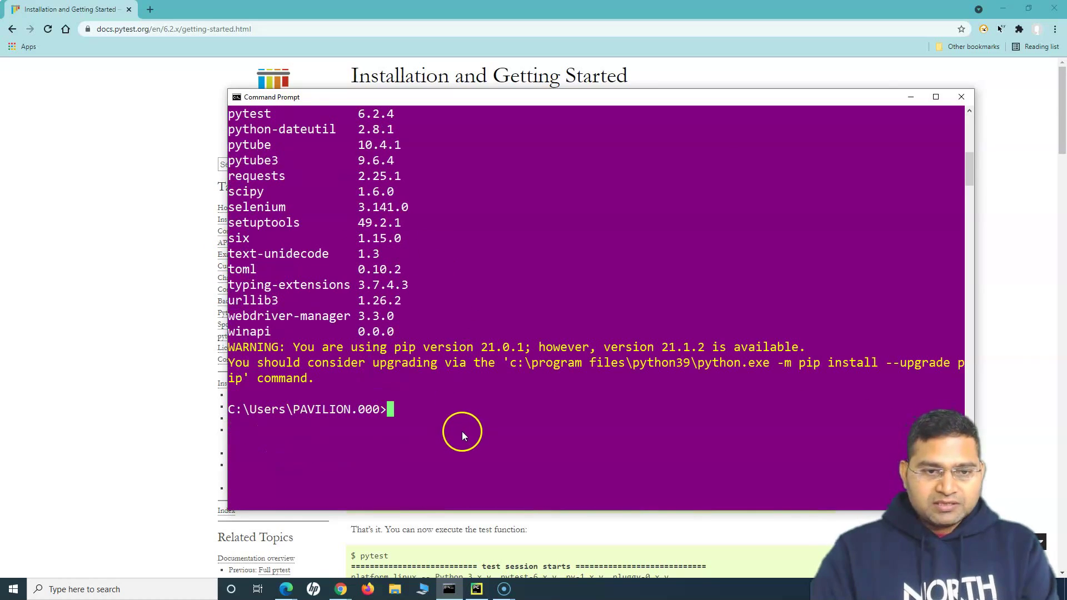
{"action": "scroll", "coordinate": [441, 386], "scroll_direction": "up", "scroll_amount": 1}
Uninstall pytest with "pip uninstall pytest", answering y to proceed.
{"action": "left_click", "coordinate": [498, 103]}
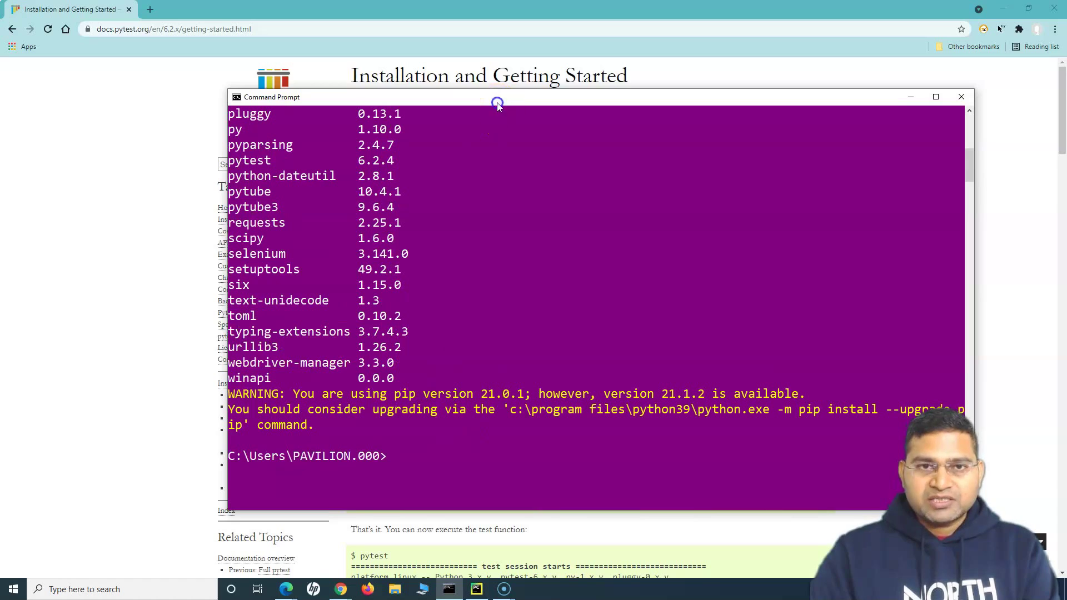
{"action": "left_click_drag", "start_coordinate": [497, 103], "coordinate": [503, 89]}
{"action": "scroll", "coordinate": [416, 432], "scroll_direction": "down", "scroll_amount": 1}
{"action": "type", "text": "pip "}
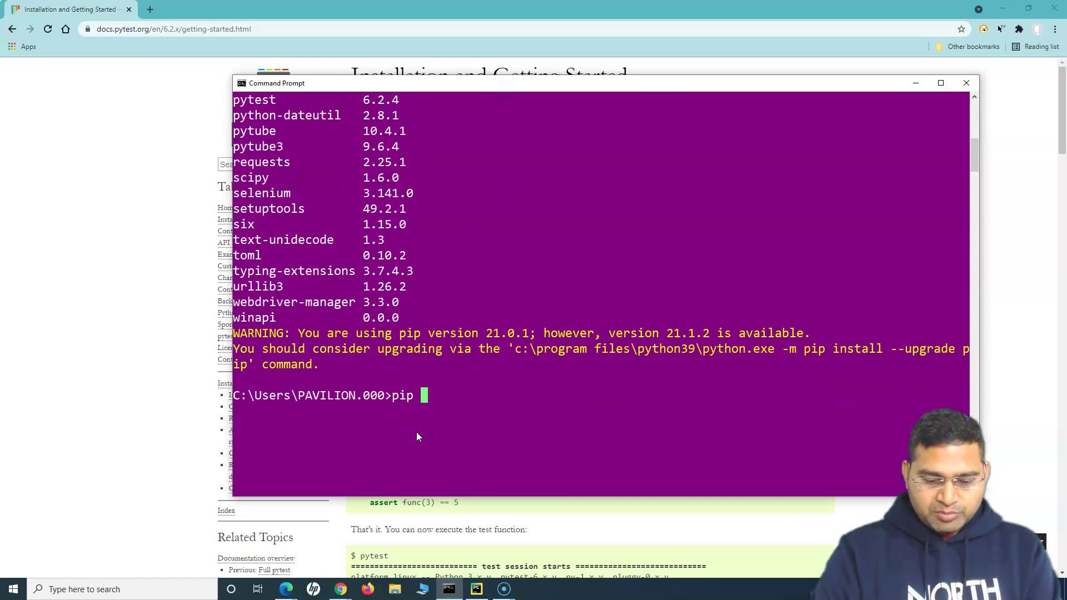
{"action": "type", "text": "uninstall pytest"}
{"action": "key", "text": "Return"}
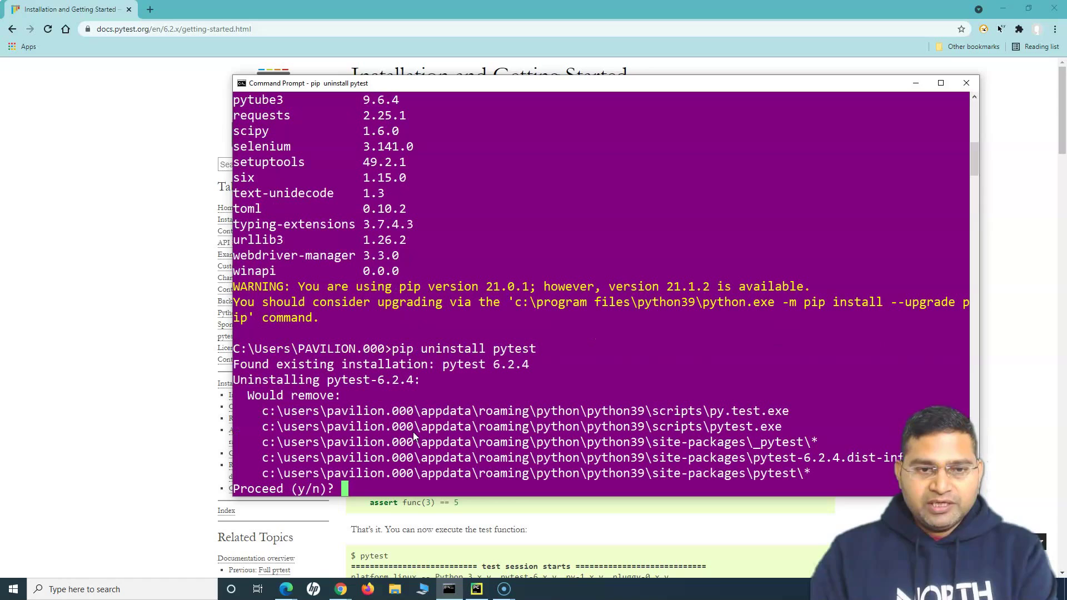
{"action": "left_click", "coordinate": [341, 471]}
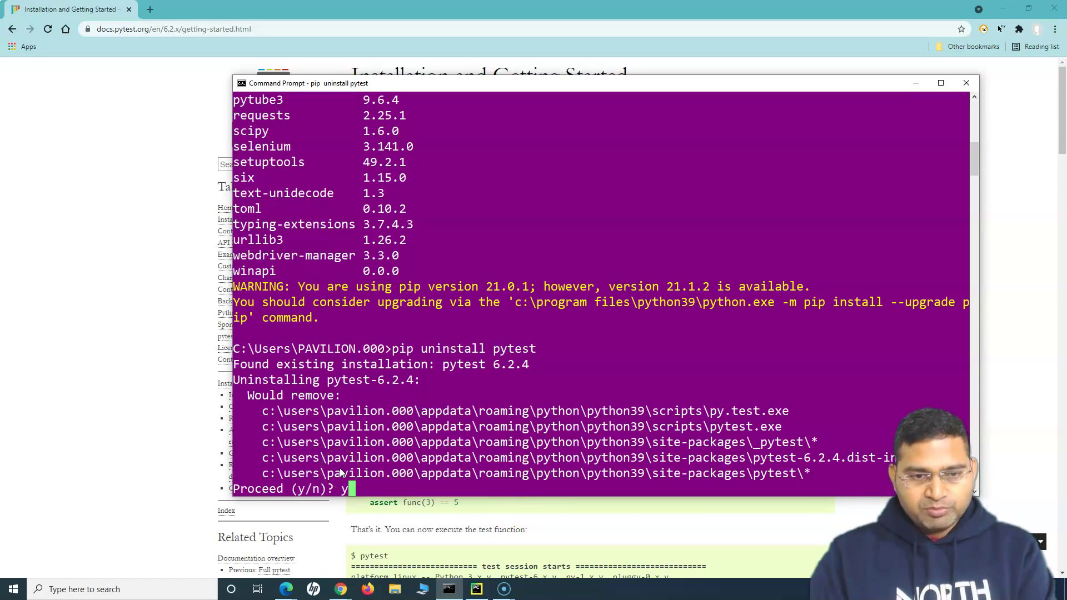
{"action": "key", "text": "Return"}
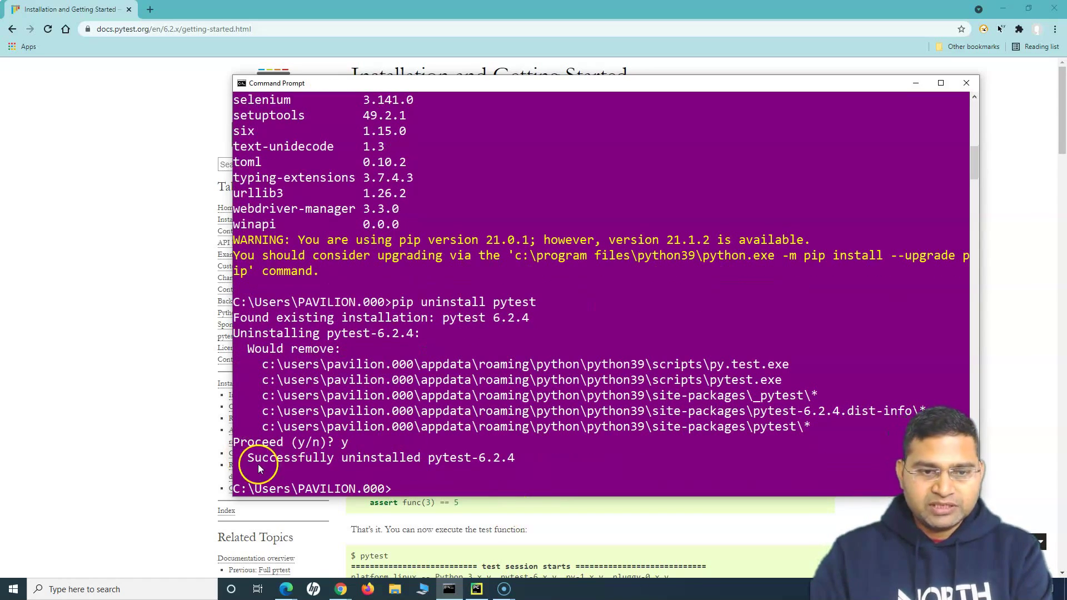
Run "pip list" again to check the package list for pytest after the uninstall.
{"action": "type", "text": "pip"}
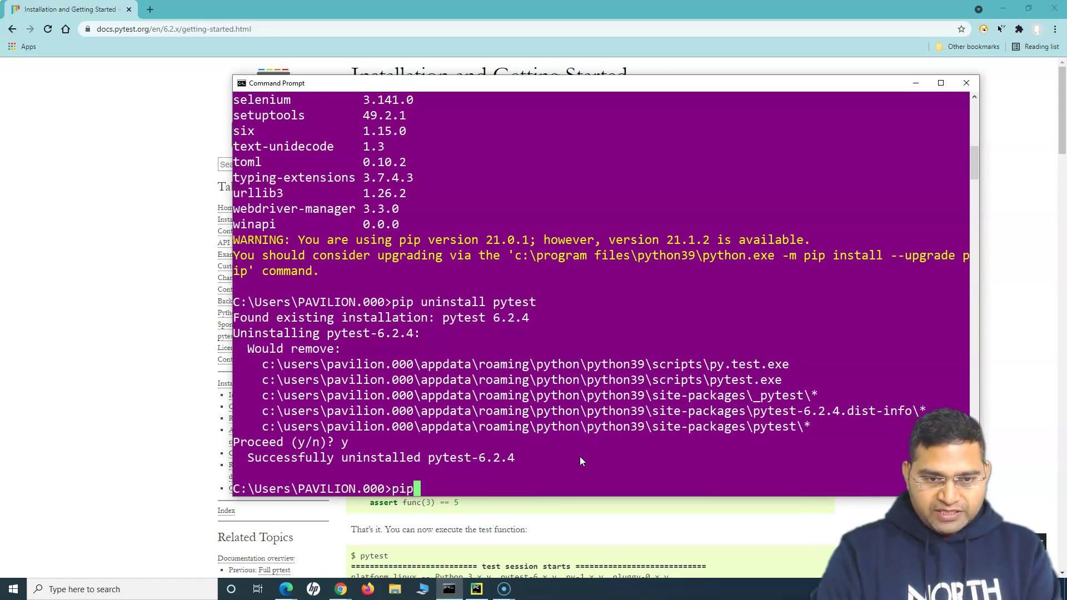
{"action": "type", "text": " list"}
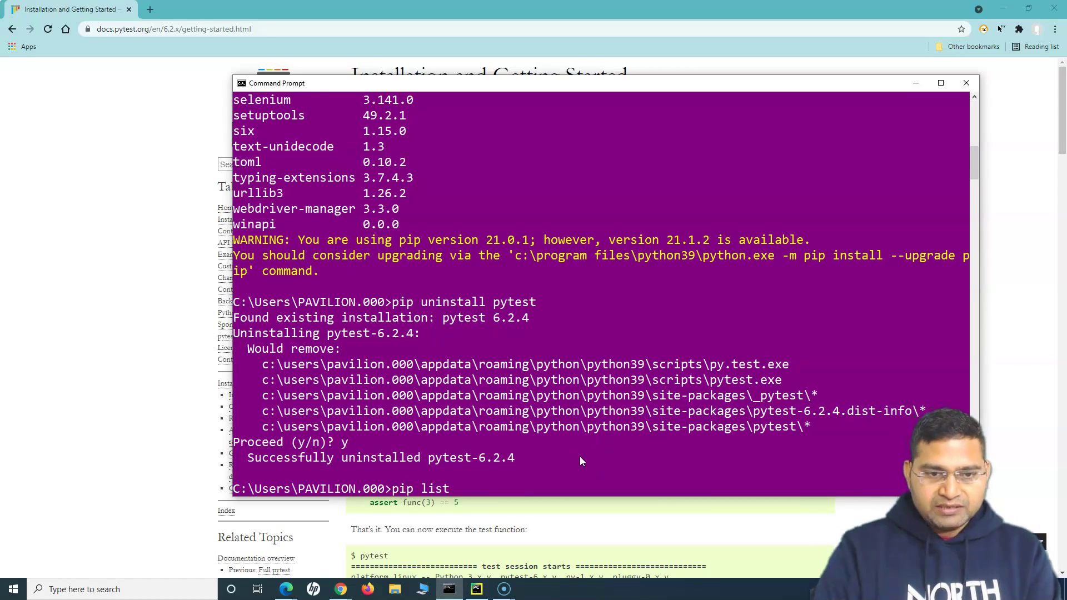
{"action": "key", "text": "Return"}
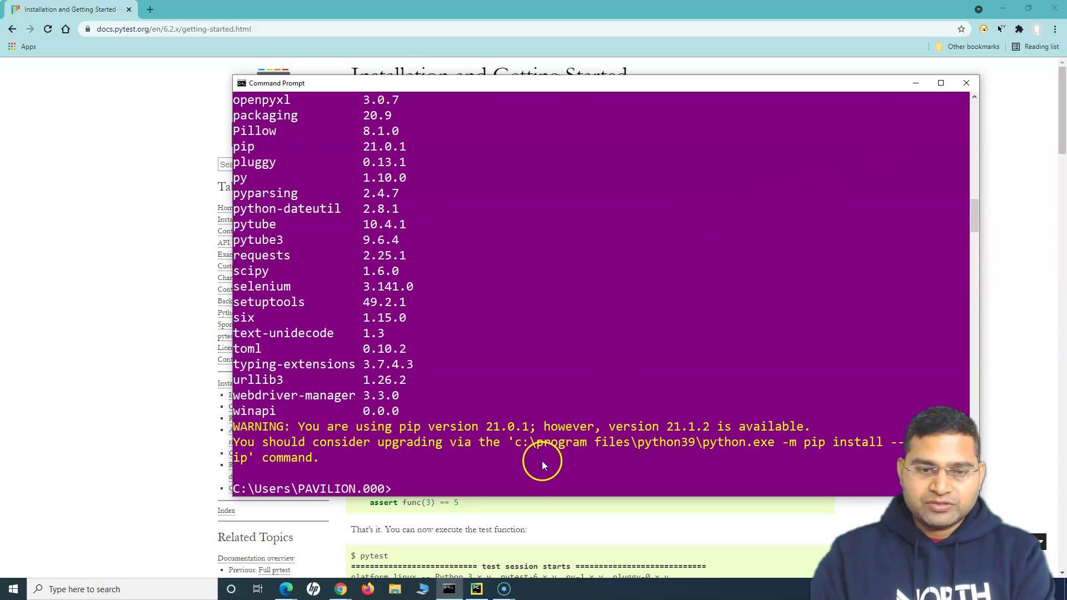
Switch to PyCharm and start a new project located at C:\python-selenium\LearningPyTest.
{"action": "left_click", "coordinate": [476, 589]}
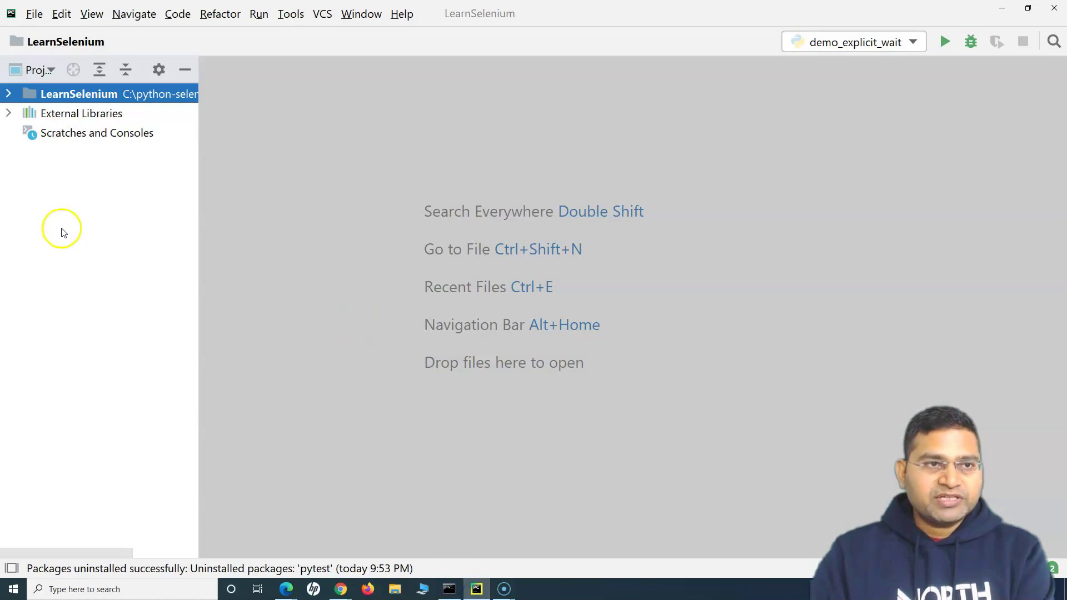
{"action": "left_click", "coordinate": [34, 14]}
{"action": "left_click", "coordinate": [47, 36]}
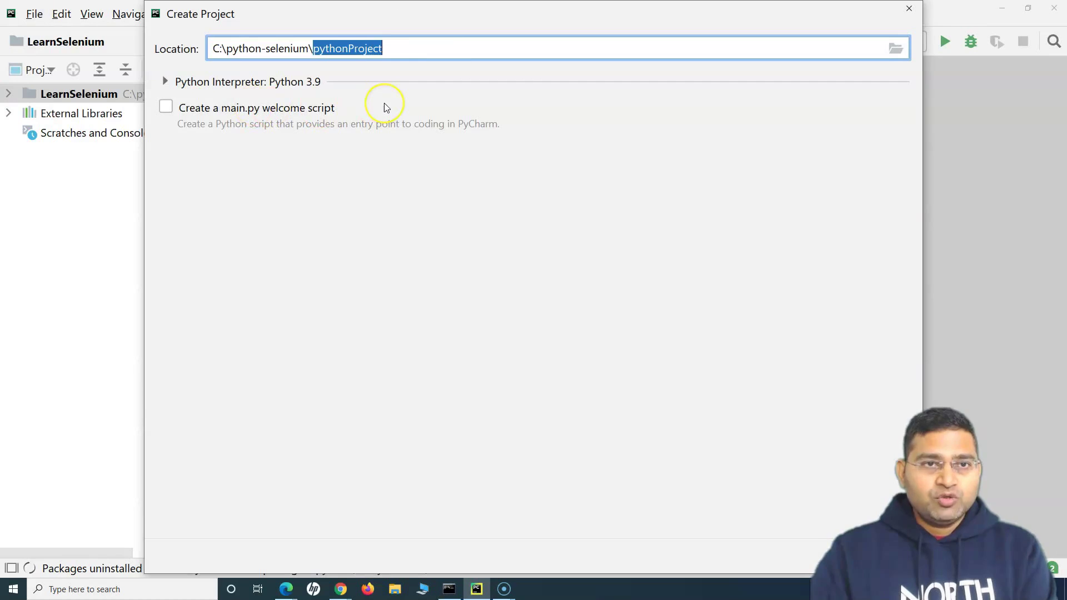
{"action": "type", "text": "LearningPyTest"}
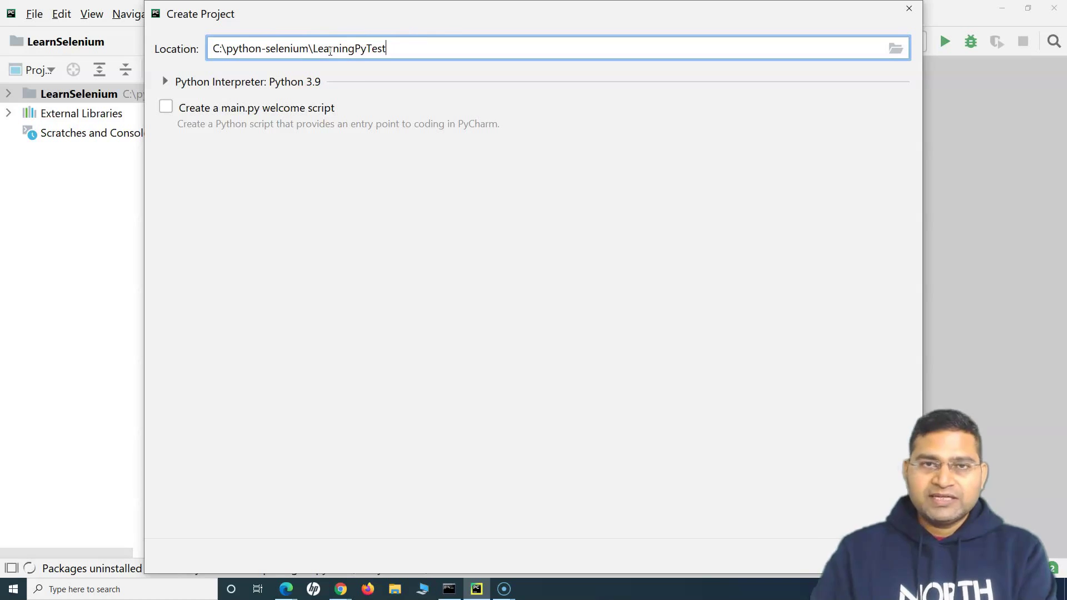
Select the previously configured Python 3.9 interpreter, then create the project and open it in a new window.
{"action": "left_click", "coordinate": [161, 75]}
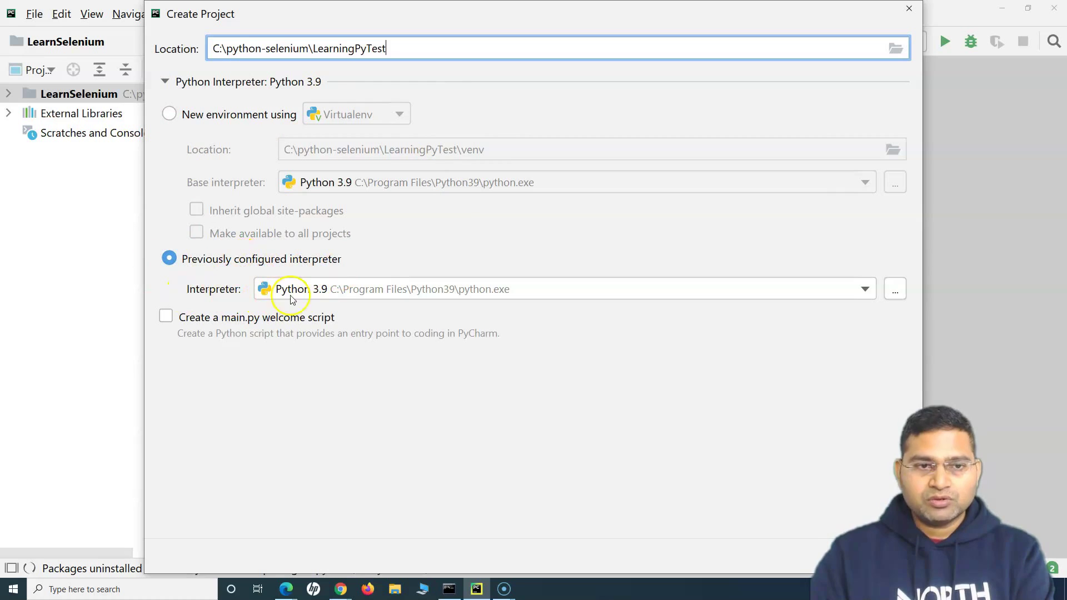
{"action": "left_click", "coordinate": [341, 292]}
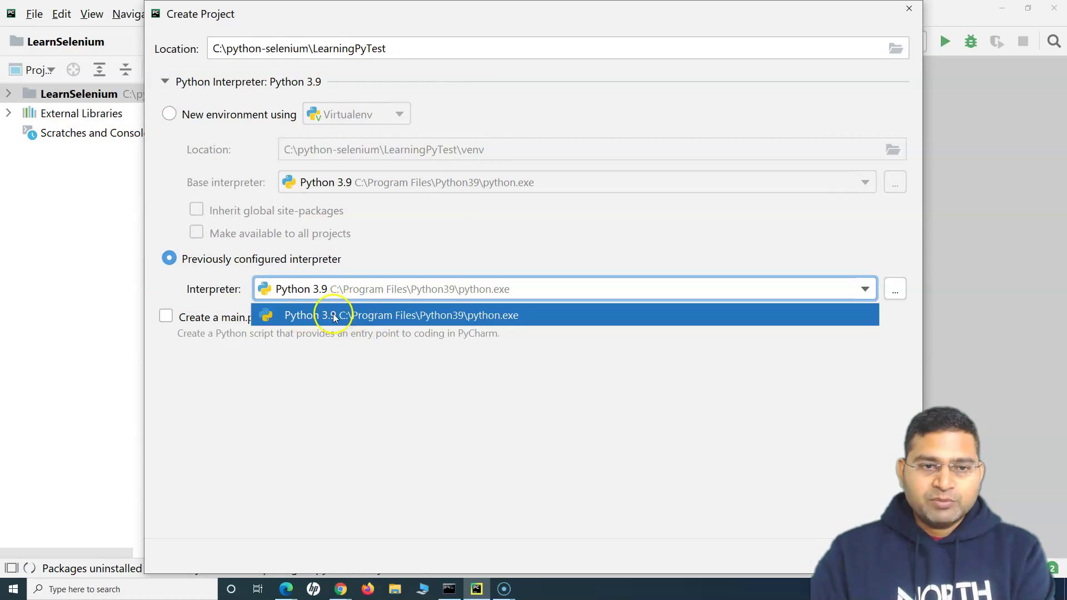
{"action": "left_click", "coordinate": [341, 315]}
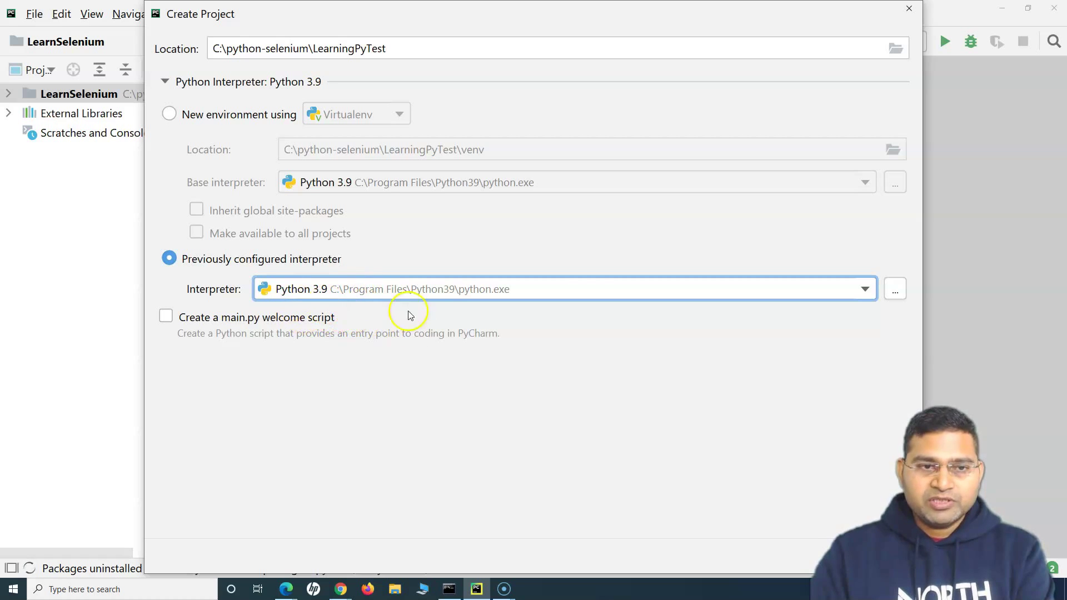
{"action": "left_click", "coordinate": [584, 288]}
{"action": "left_click", "coordinate": [585, 289]}
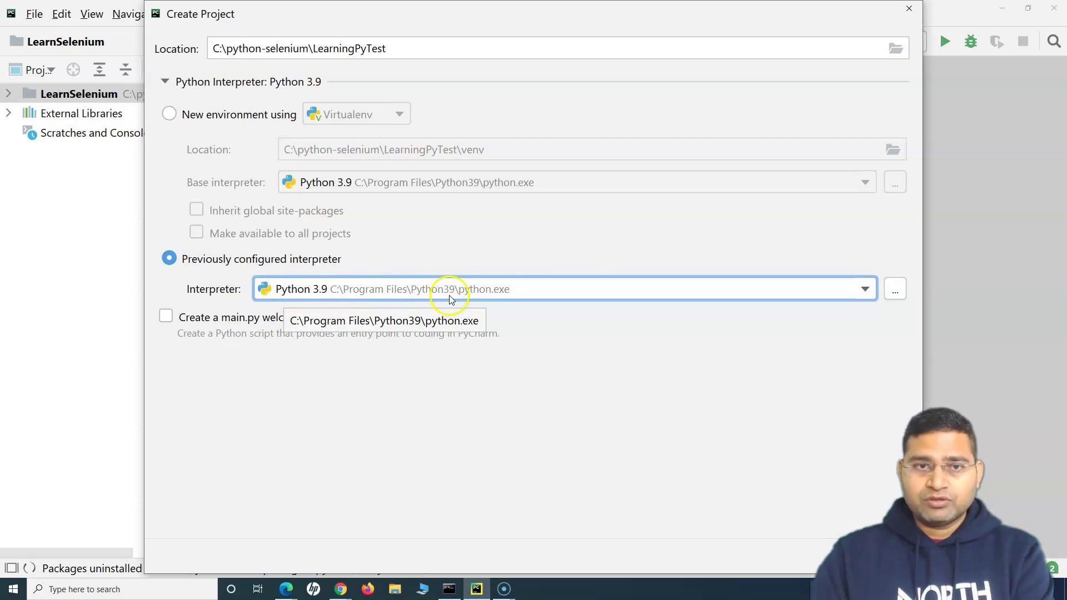
{"action": "key", "text": "Return"}
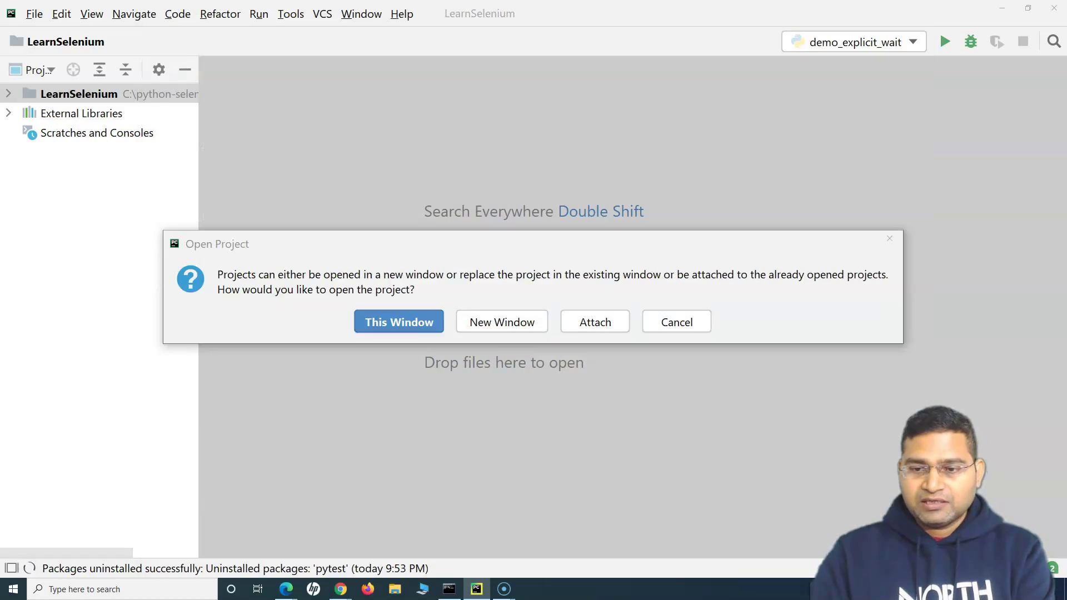
{"action": "left_click", "coordinate": [528, 325]}
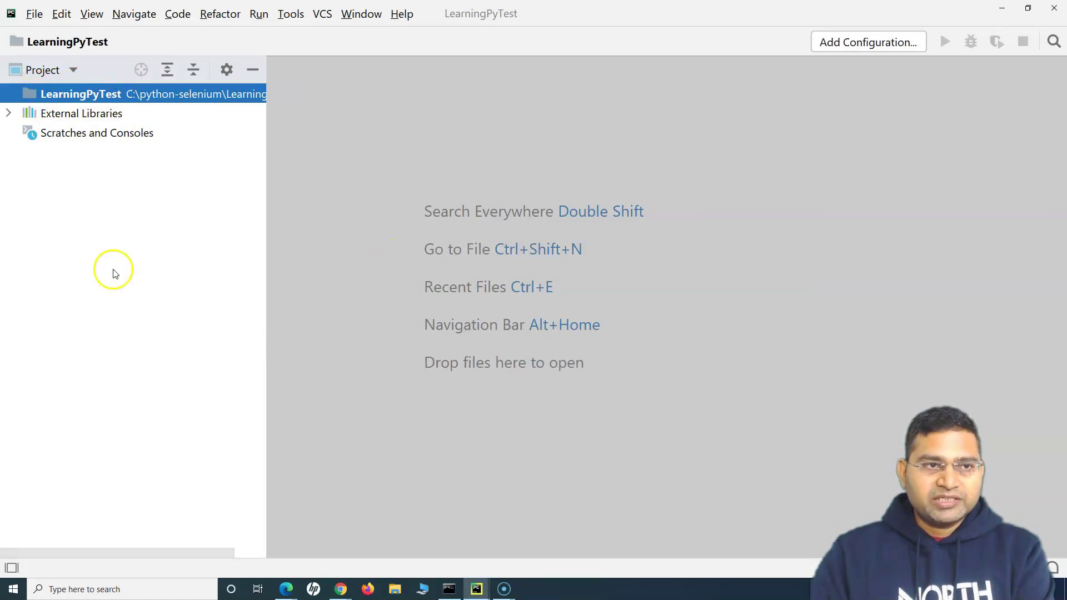
Check the Python 3.9 site-packages under External Libraries for pytest, comparing them with the pip package list in Command Prompt.
{"action": "left_click", "coordinate": [8, 113]}
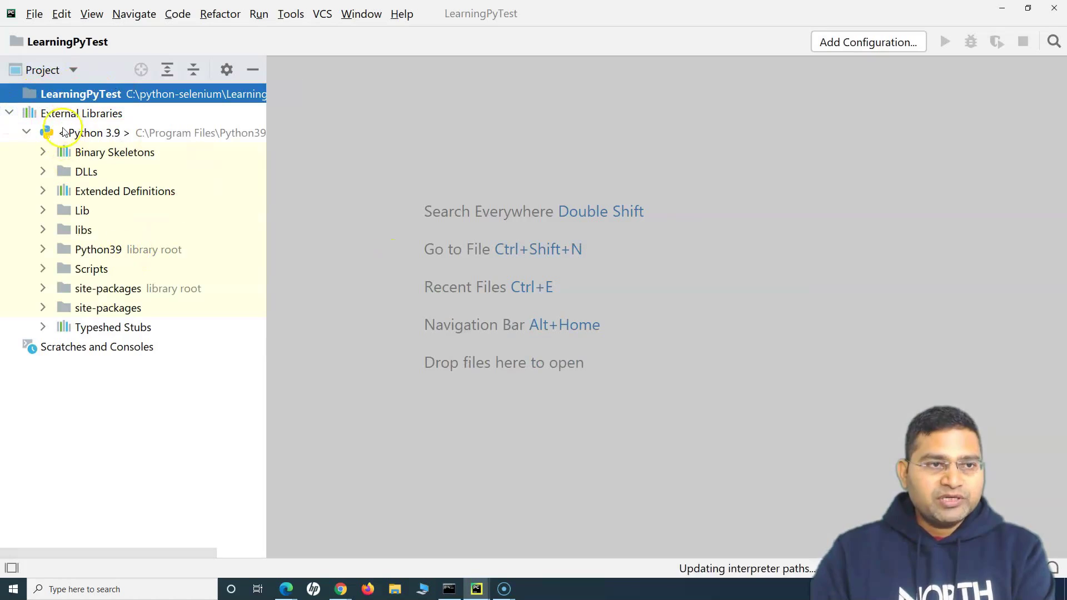
{"action": "left_click", "coordinate": [41, 286]}
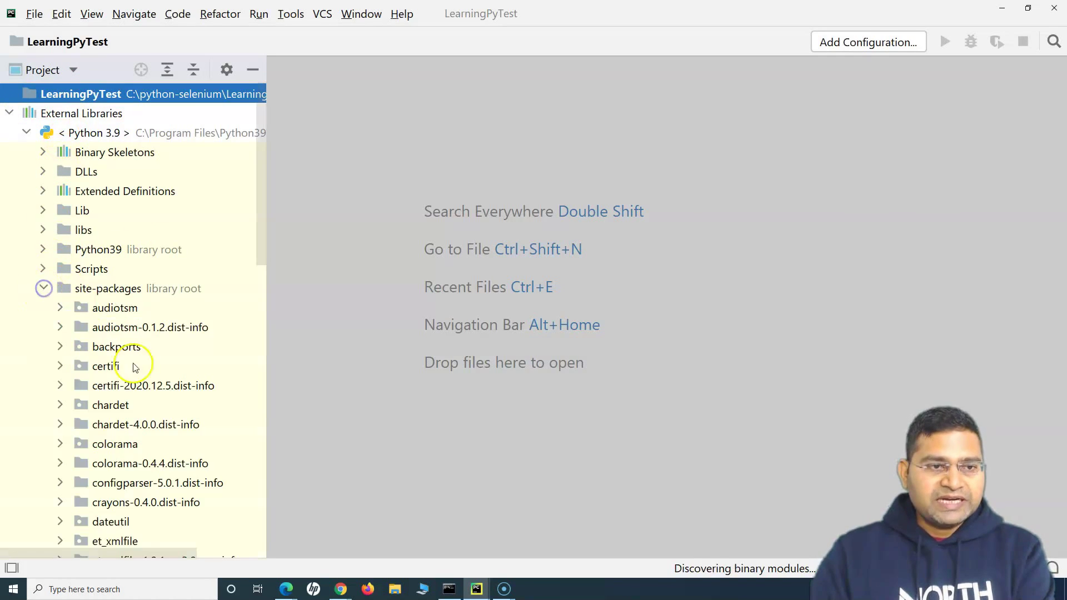
{"action": "scroll", "coordinate": [130, 389], "scroll_direction": "down", "scroll_amount": 3}
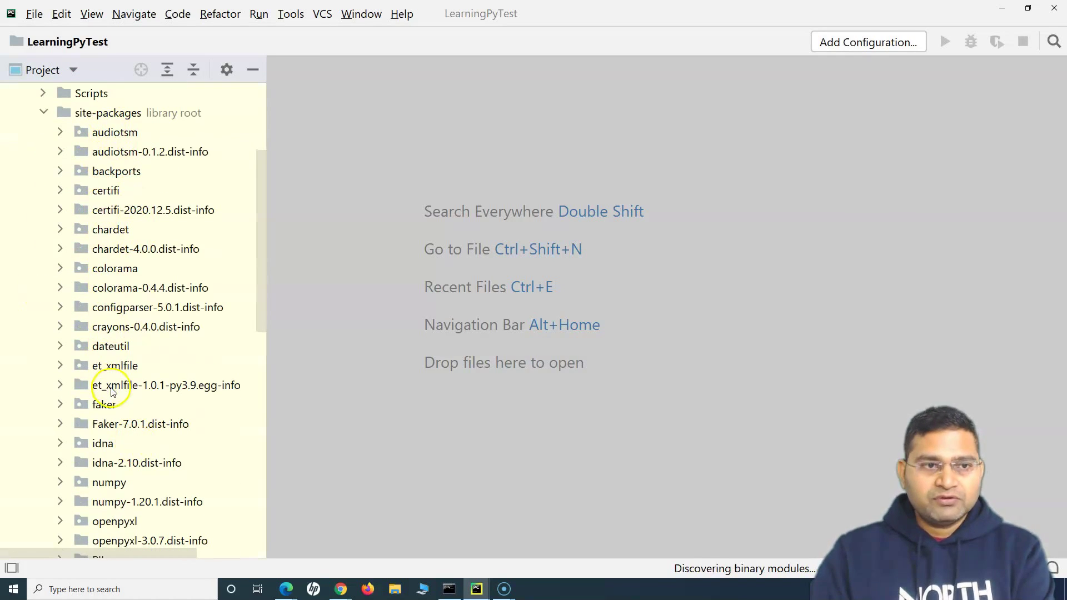
{"action": "left_click", "coordinate": [449, 588]}
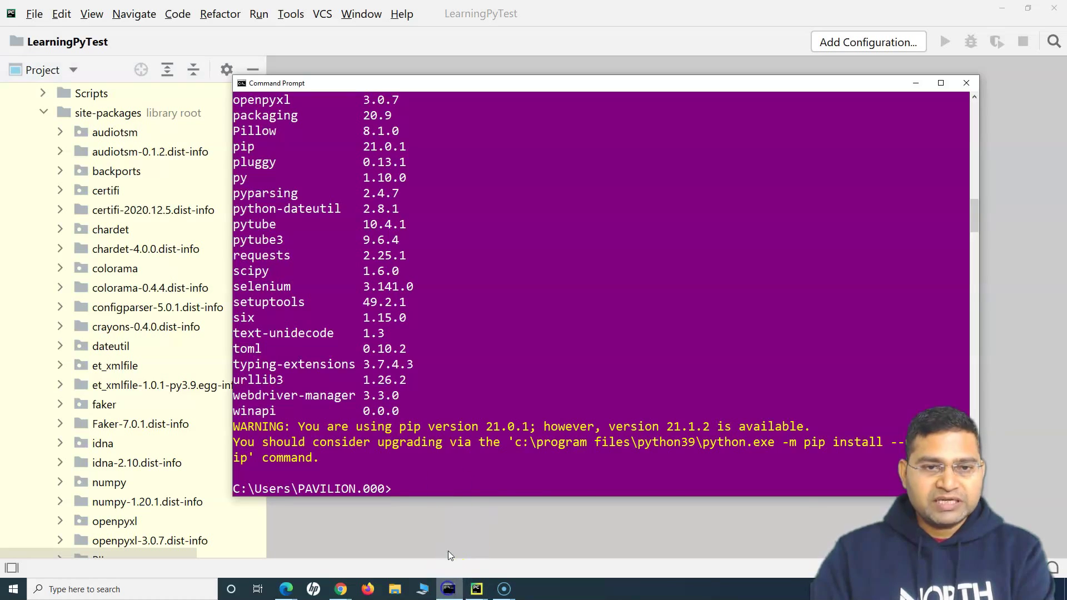
{"action": "scroll", "coordinate": [297, 220], "scroll_direction": "up", "scroll_amount": 7}
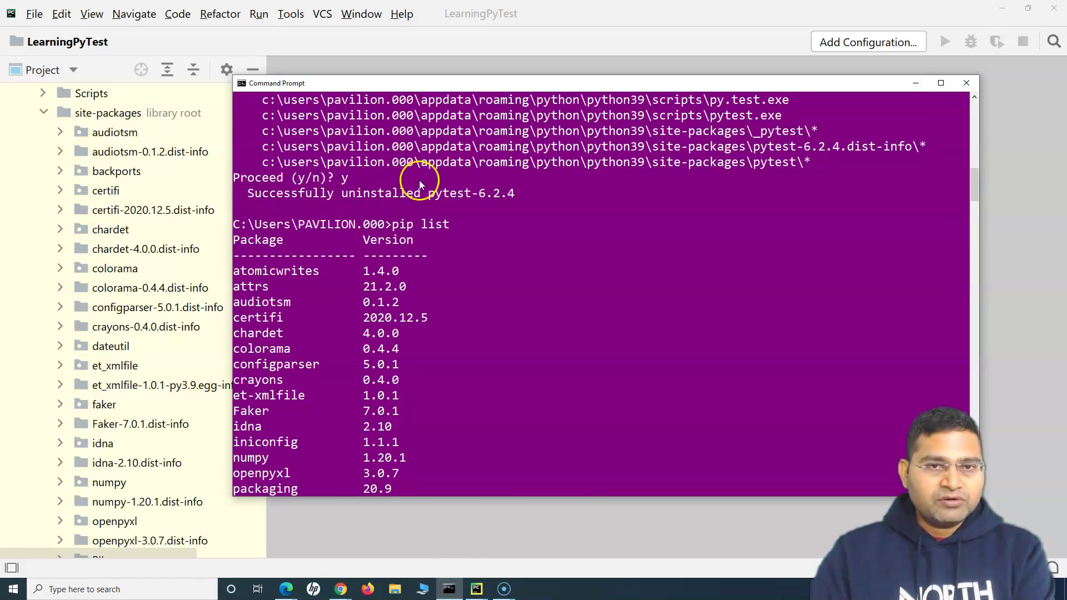
{"action": "left_click", "coordinate": [911, 84]}
{"action": "scroll", "coordinate": [114, 438], "scroll_direction": "down", "scroll_amount": 4}
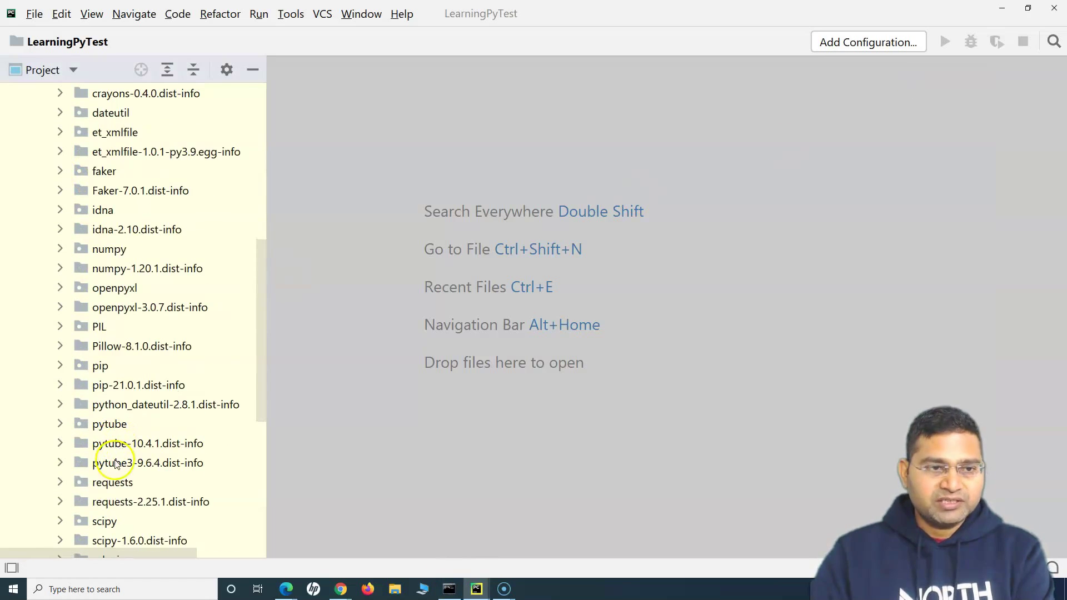
{"action": "scroll", "coordinate": [159, 478], "scroll_direction": "up", "scroll_amount": 5}
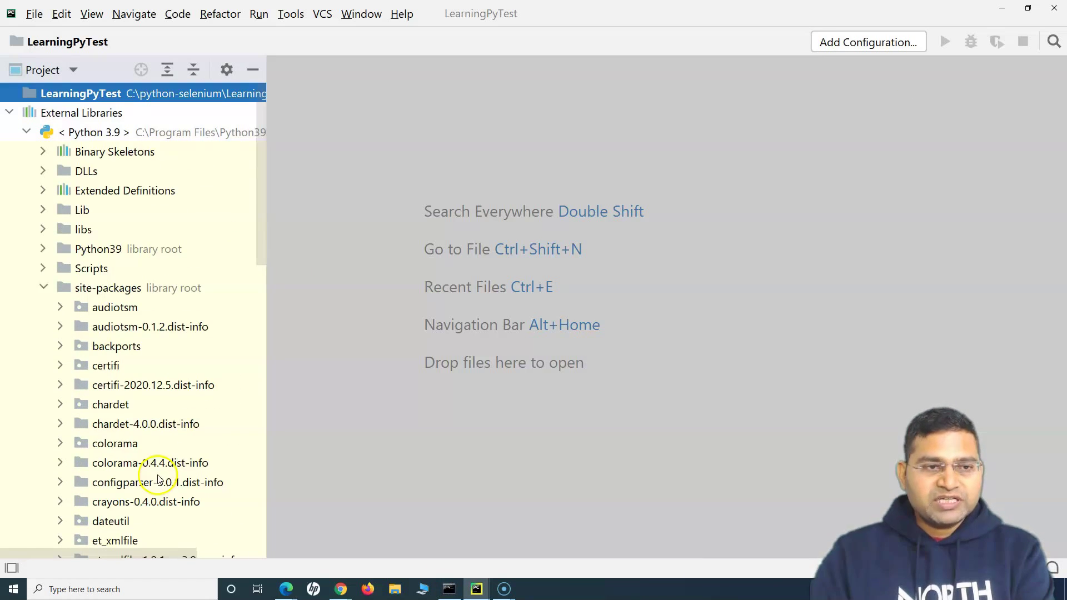
{"action": "left_click", "coordinate": [42, 286]}
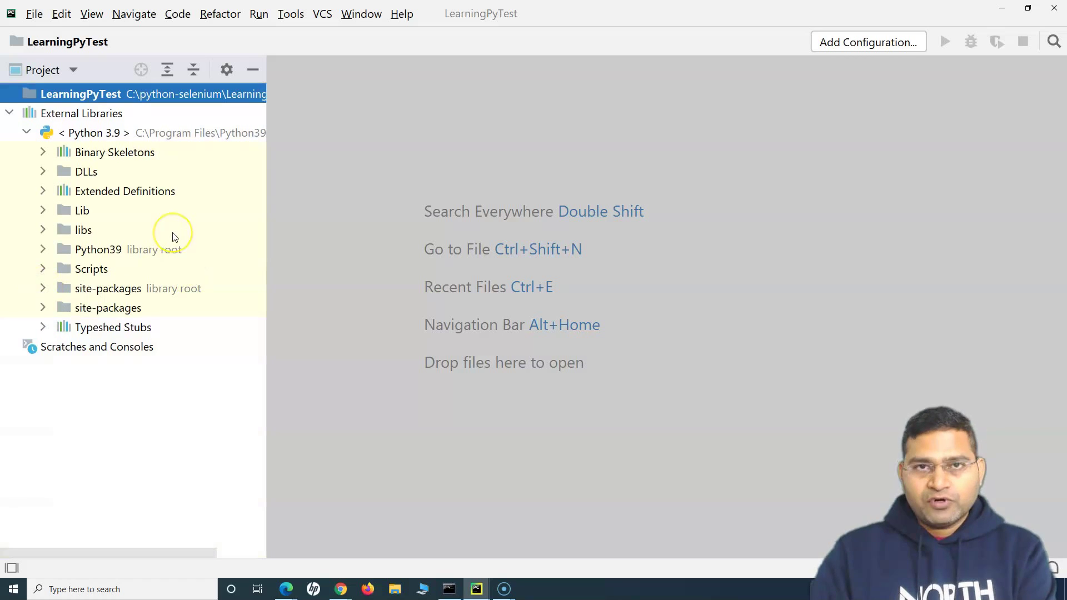
Install the pytest package for the LearningPyTest project's Python 3.9 interpreter, keeping installation to the user's site packages directory enabled.
{"action": "left_click", "coordinate": [34, 14]}
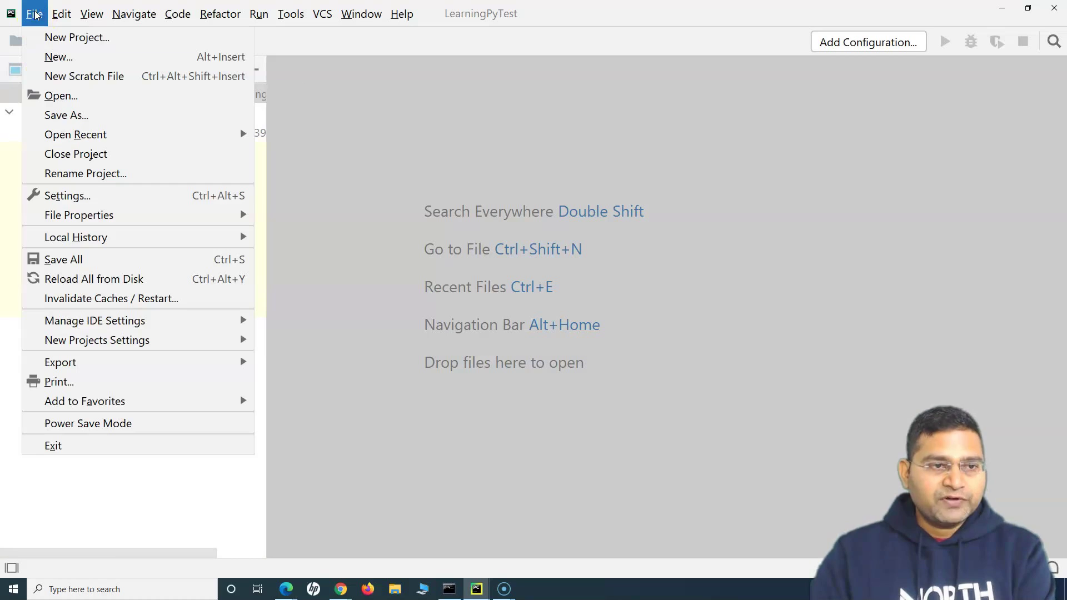
{"action": "left_click", "coordinate": [47, 194]}
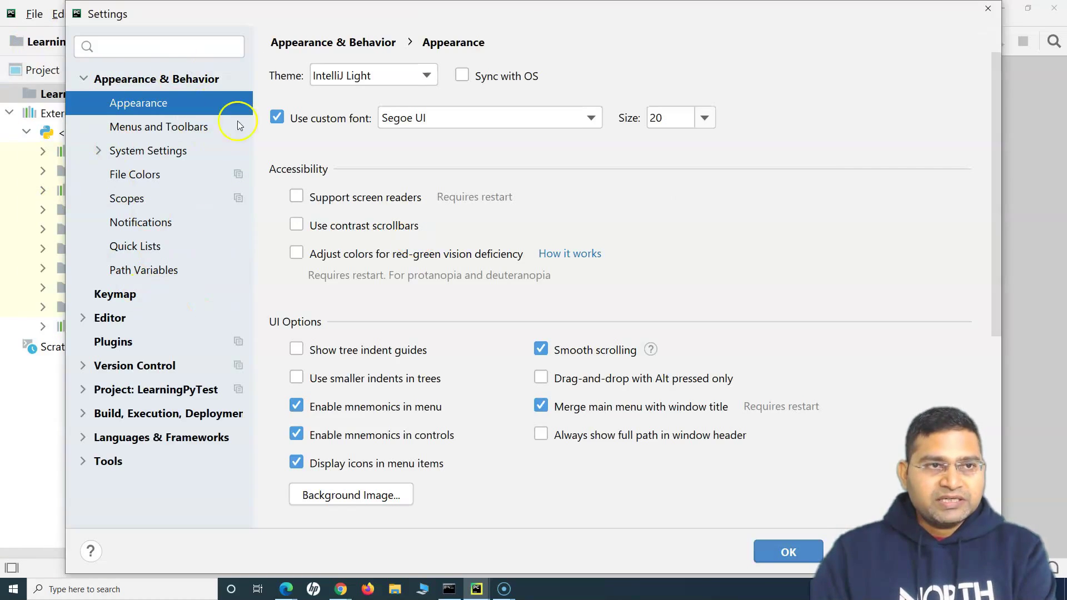
{"action": "left_click", "coordinate": [84, 392]}
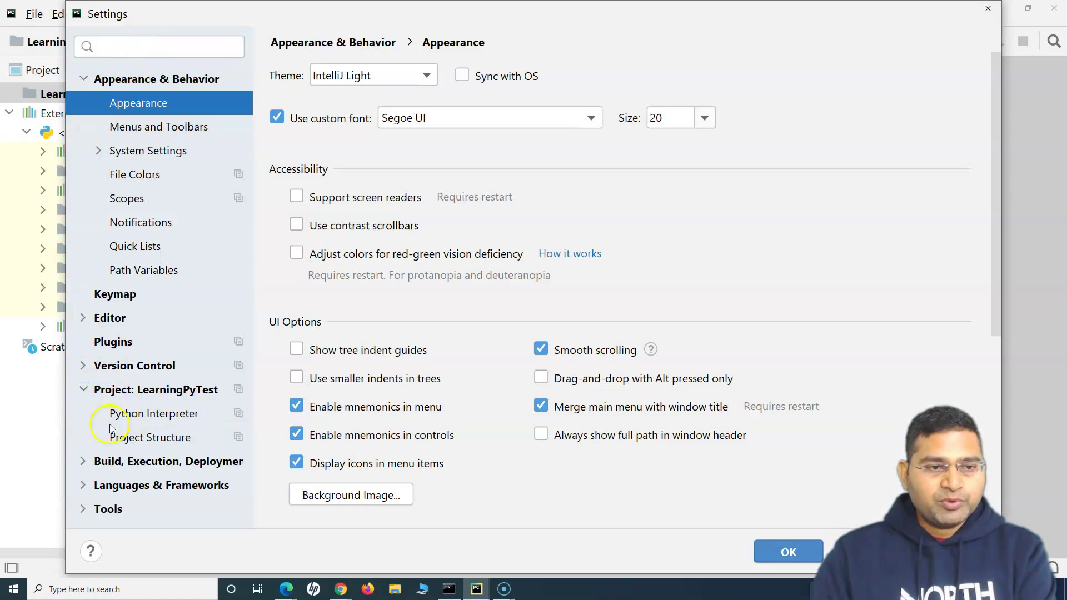
{"action": "left_click", "coordinate": [145, 417]}
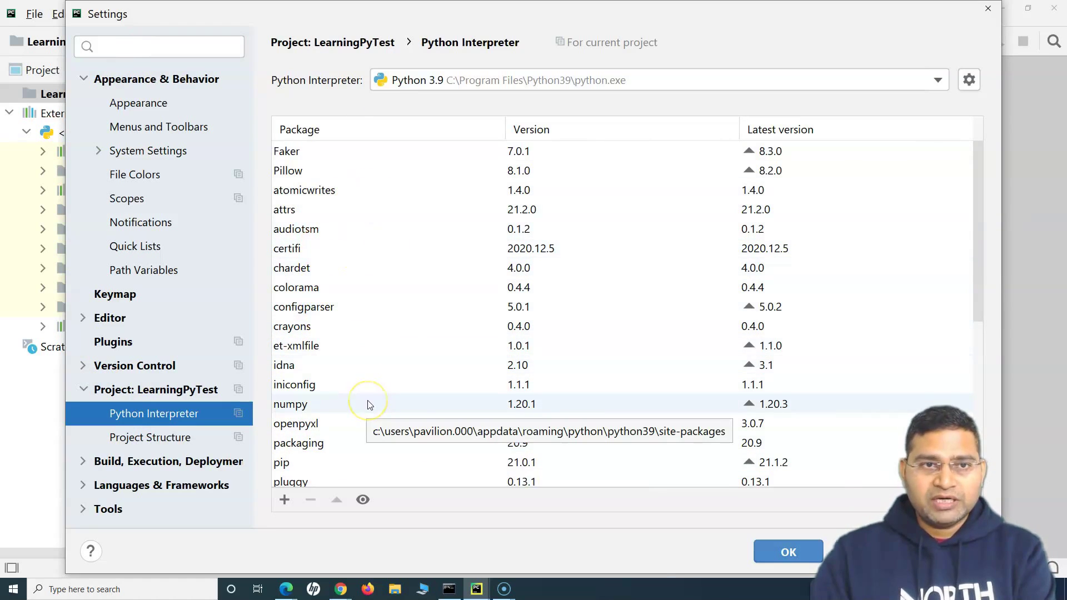
{"action": "scroll", "coordinate": [365, 405], "scroll_direction": "down", "scroll_amount": 3}
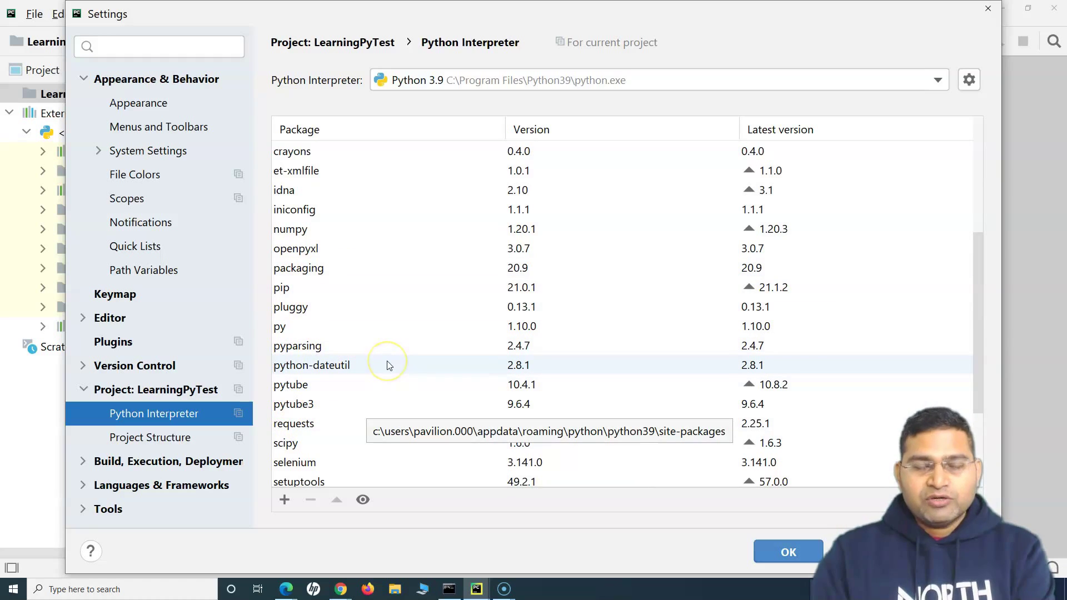
{"action": "left_click", "coordinate": [284, 500]}
{"action": "type", "text": "pytest"}
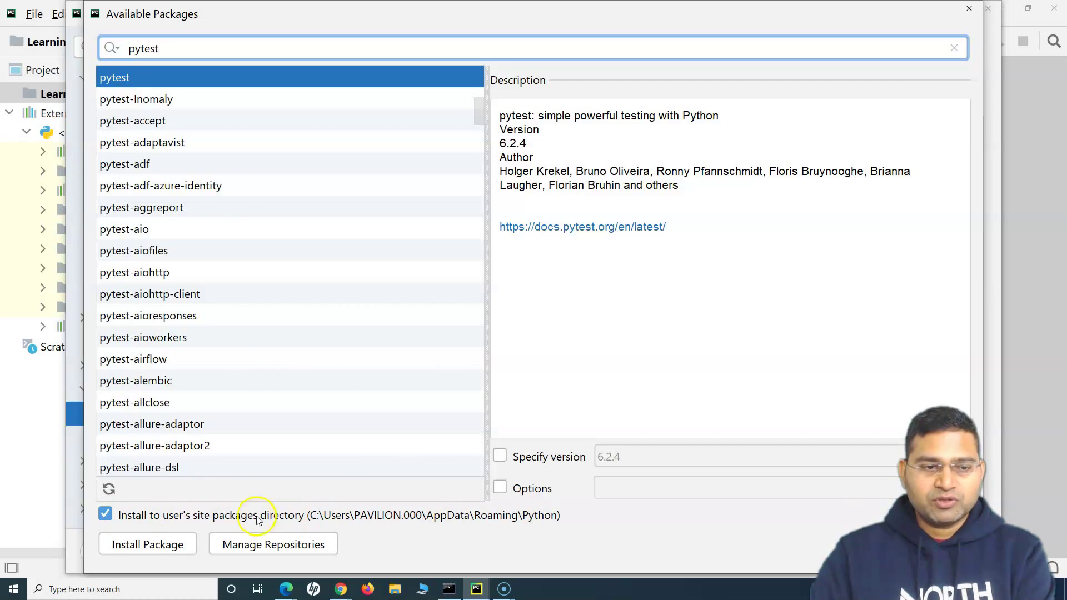
{"action": "left_click", "coordinate": [147, 546]}
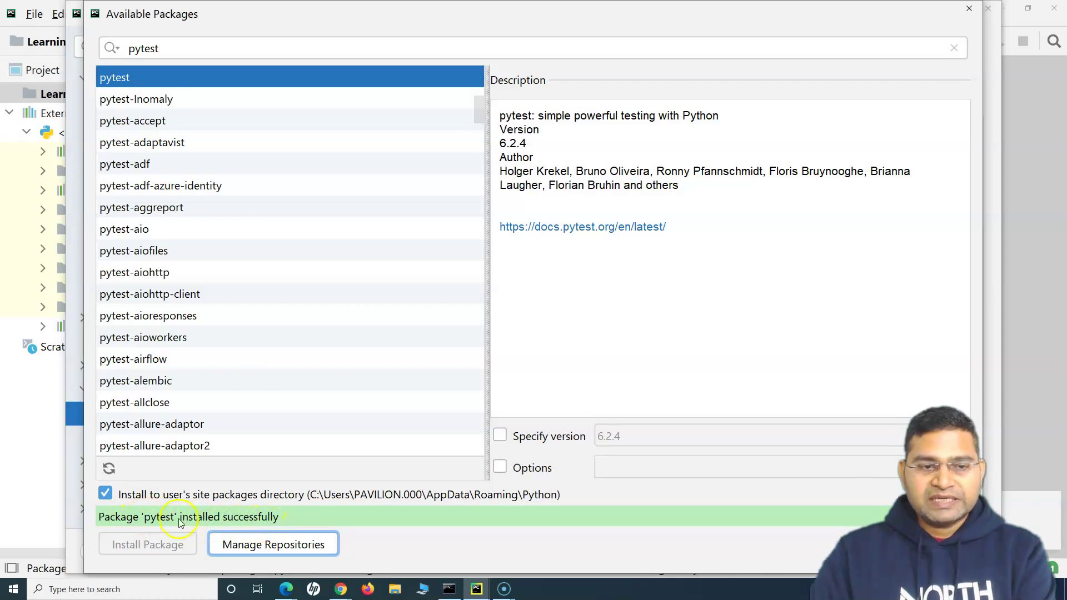
{"action": "left_click", "coordinate": [969, 8]}
Check the pytest entry and its version in the interpreter's package list, then accept the settings.
{"action": "left_click", "coordinate": [289, 365]}
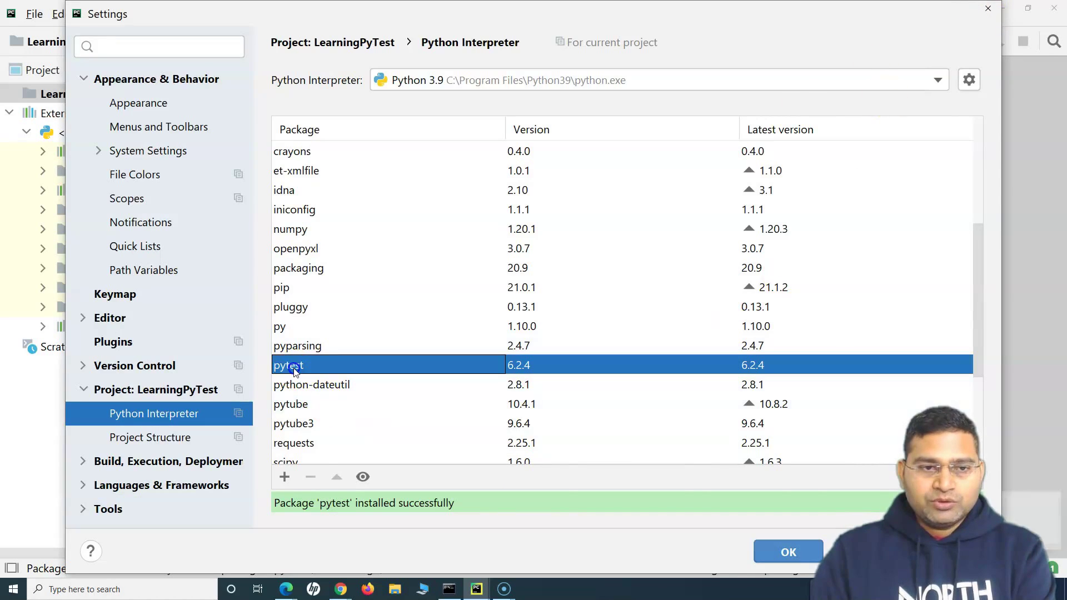
{"action": "left_click", "coordinate": [535, 365]}
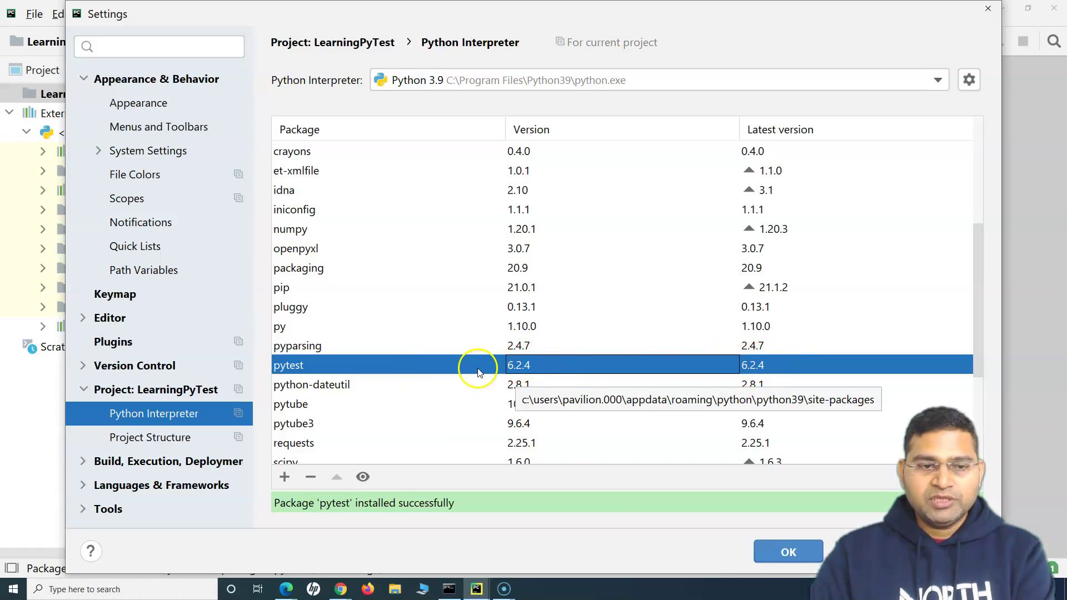
{"action": "left_click", "coordinate": [783, 552]}
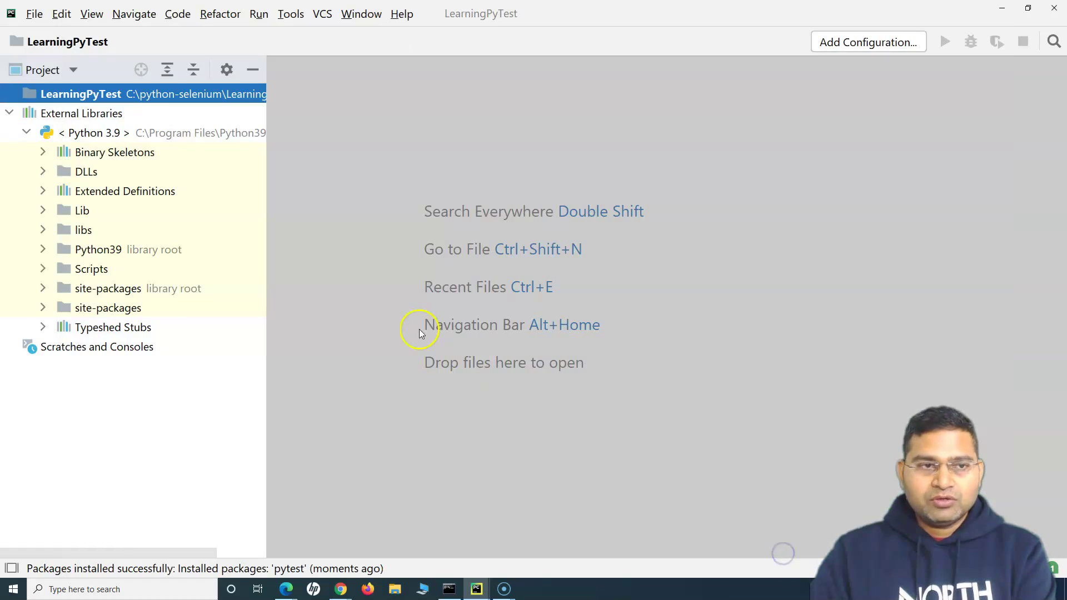
Locate the pytest folder in the site-packages library root under External Libraries, then collapse that library root.
{"action": "left_click", "coordinate": [43, 288]}
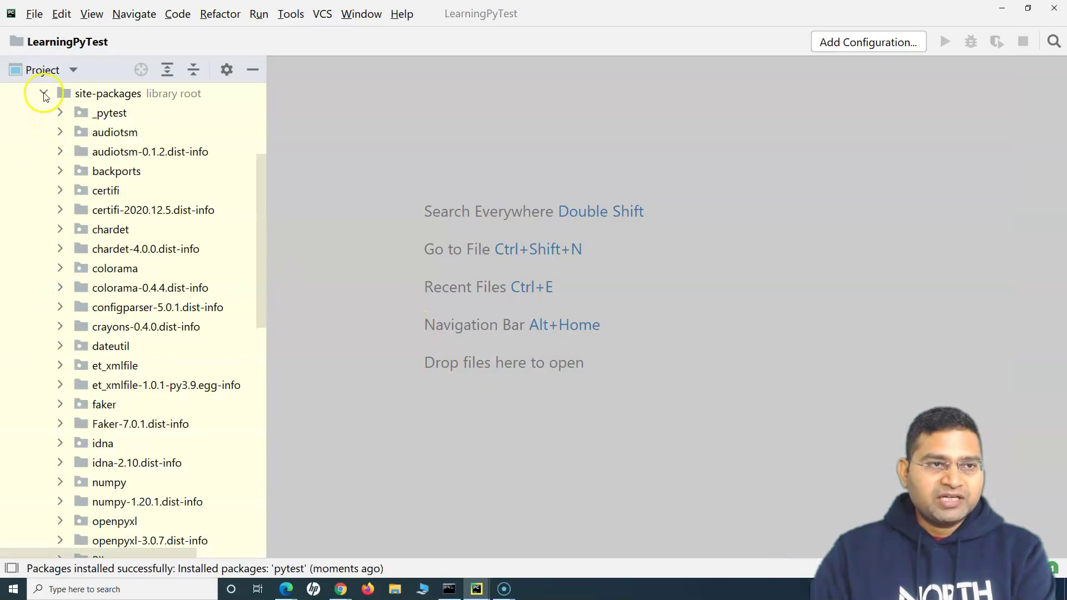
{"action": "scroll", "coordinate": [95, 368], "scroll_direction": "down", "scroll_amount": 5}
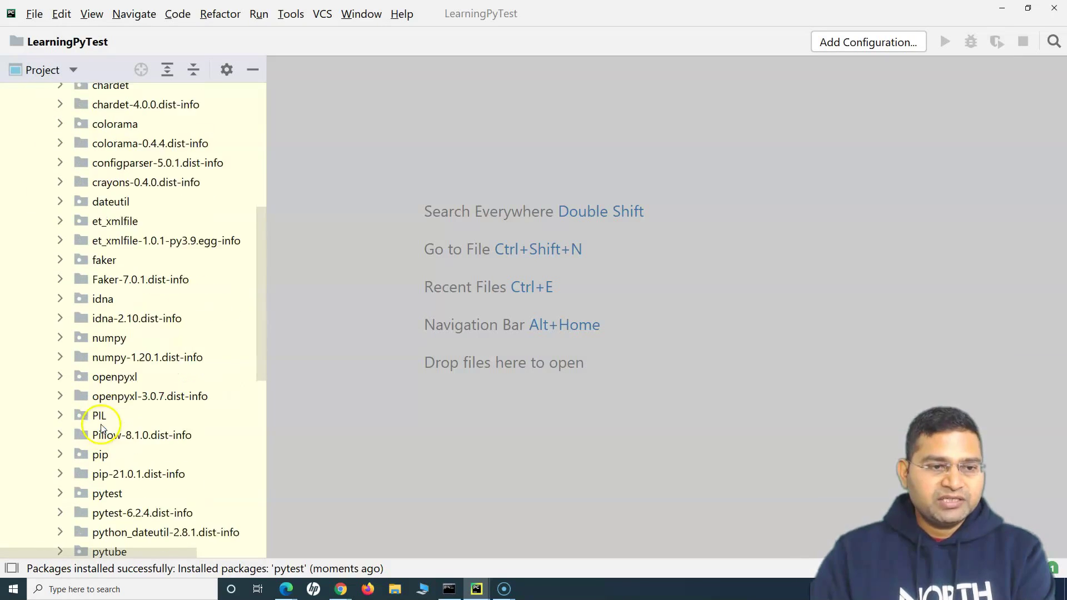
{"action": "left_click", "coordinate": [107, 462]}
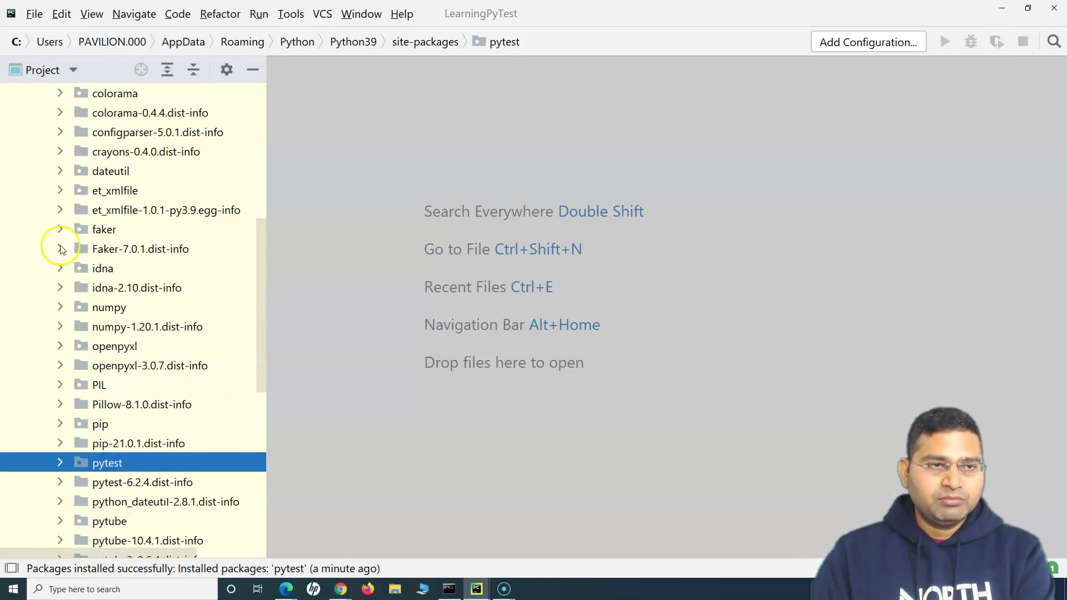
{"action": "scroll", "coordinate": [52, 245], "scroll_direction": "up", "scroll_amount": 6}
{"action": "left_click", "coordinate": [43, 267]}
Switch to Command Prompt and run "pip list" to check for the newly installed pytest package.
{"action": "left_click", "coordinate": [448, 594]}
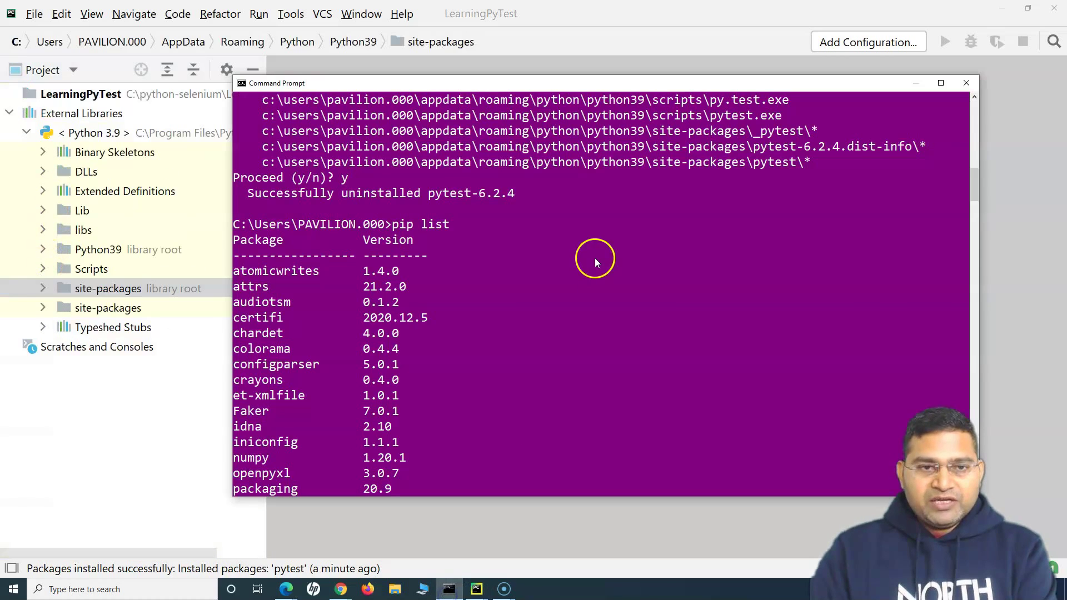
{"action": "scroll", "coordinate": [585, 408], "scroll_direction": "down", "scroll_amount": 8}
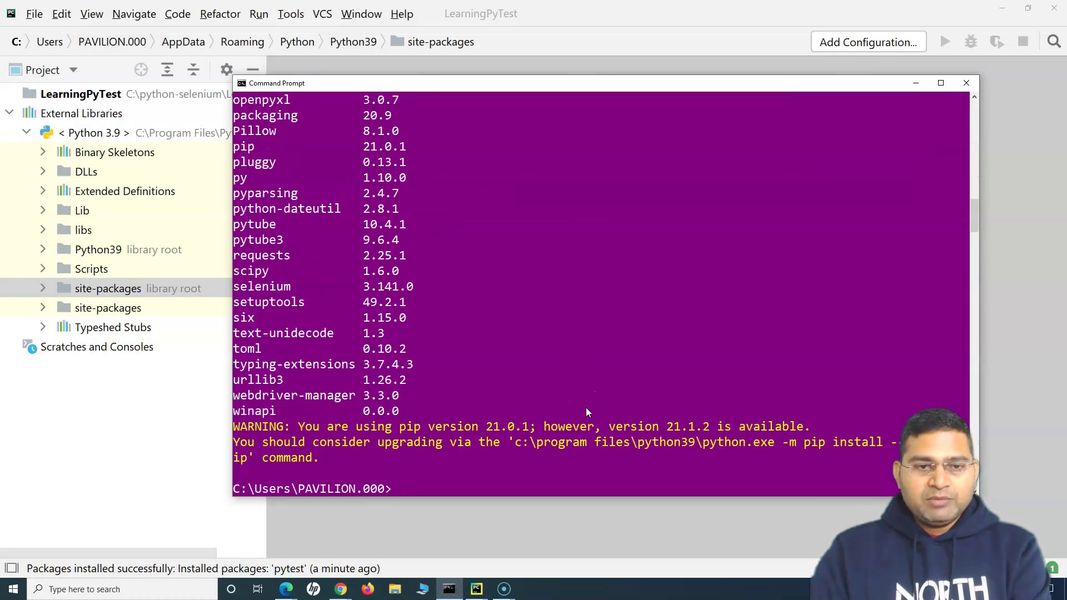
{"action": "type", "text": "pip list"}
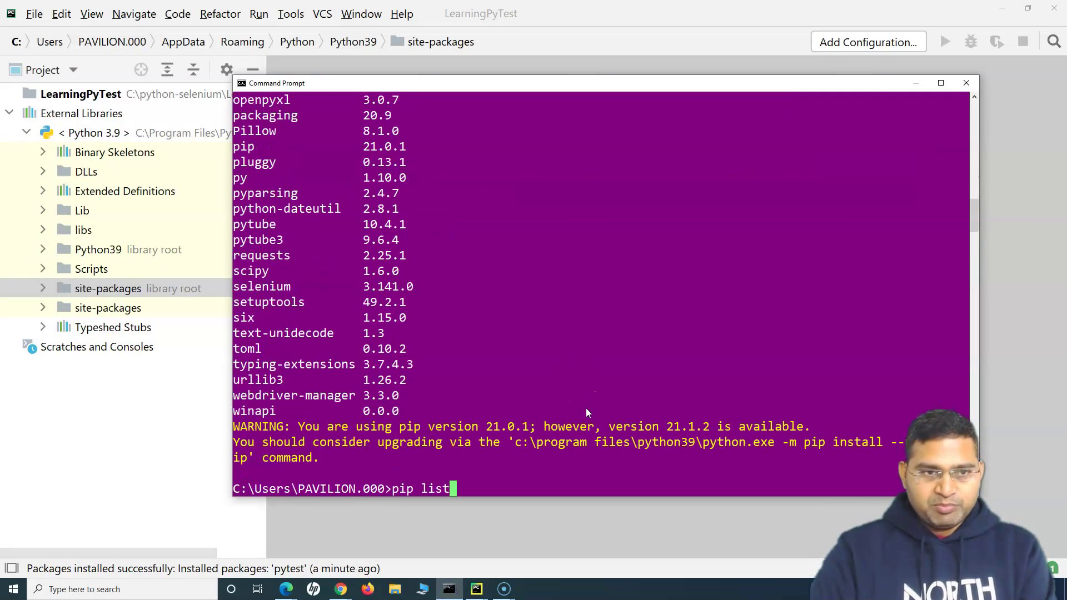
{"action": "key", "text": "Return"}
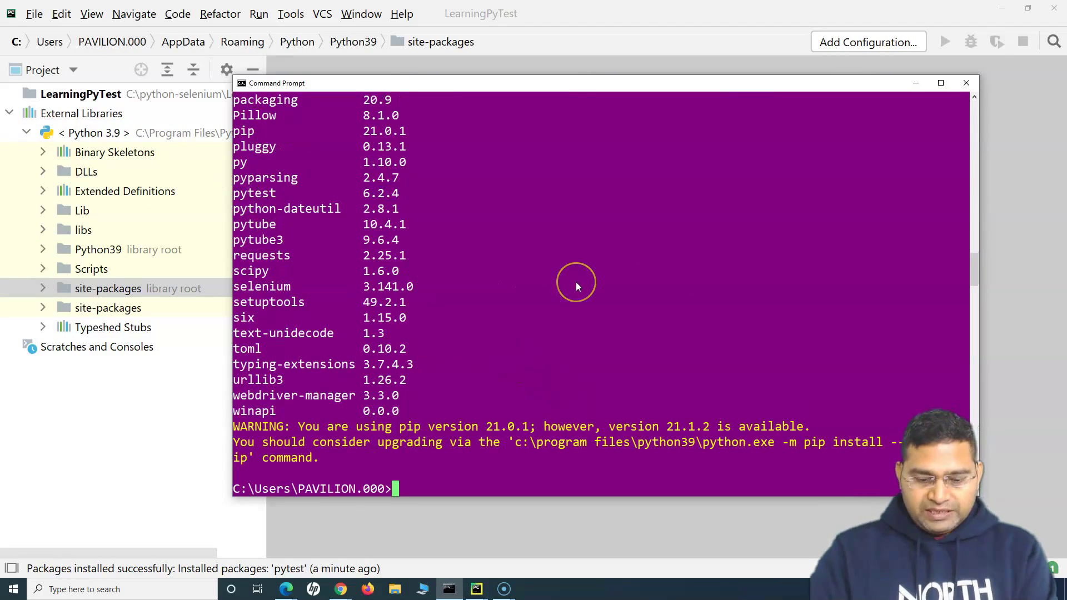
Run "pytest --version" to check the installed pytest version.
{"action": "type", "text": "pytest --version"}
{"action": "key", "text": "Return"}
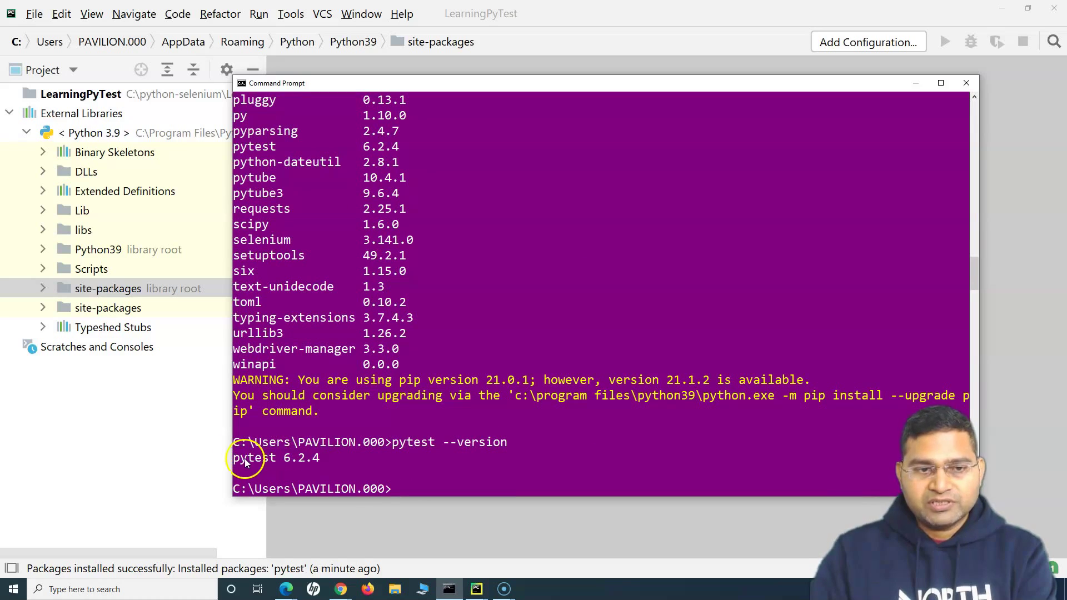
{"action": "scroll", "coordinate": [529, 442], "scroll_direction": "down", "scroll_amount": 1}
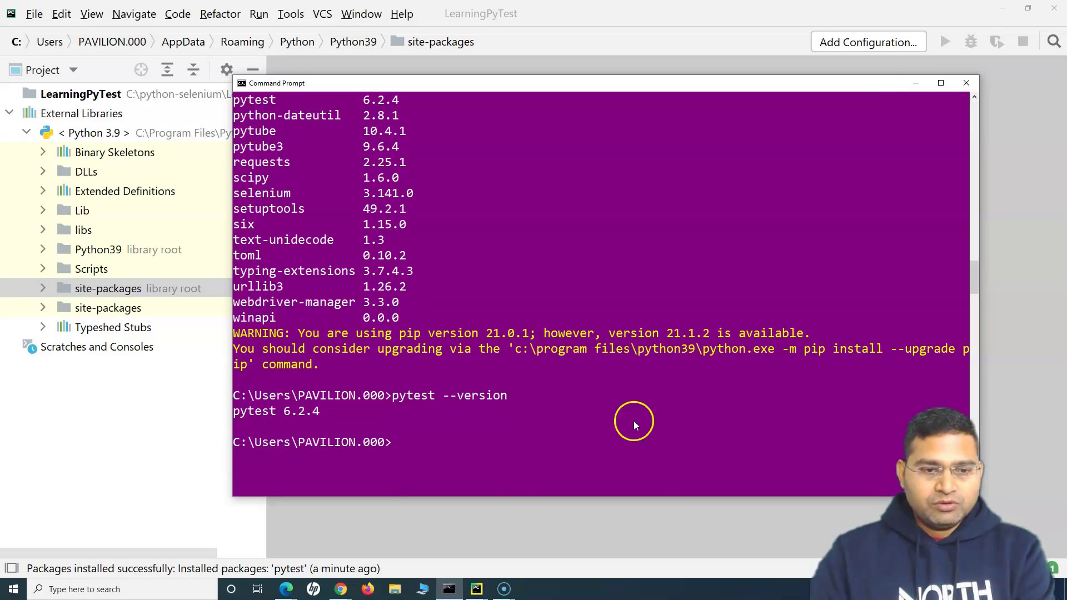
Switch to Chrome and review the pytest description on the Installation and Getting Started documentation page.
{"action": "mouse_move", "coordinate": [341, 588]}
{"action": "left_click", "coordinate": [300, 556]}
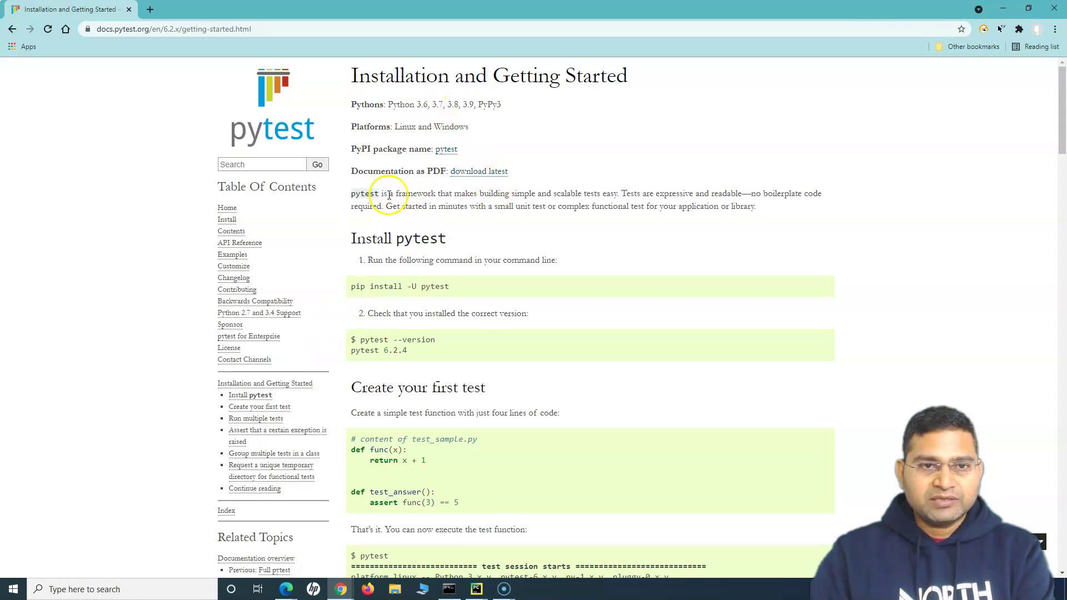
{"action": "left_click_drag", "start_coordinate": [389, 195], "coordinate": [469, 206]}
{"action": "left_click", "coordinate": [547, 231]}
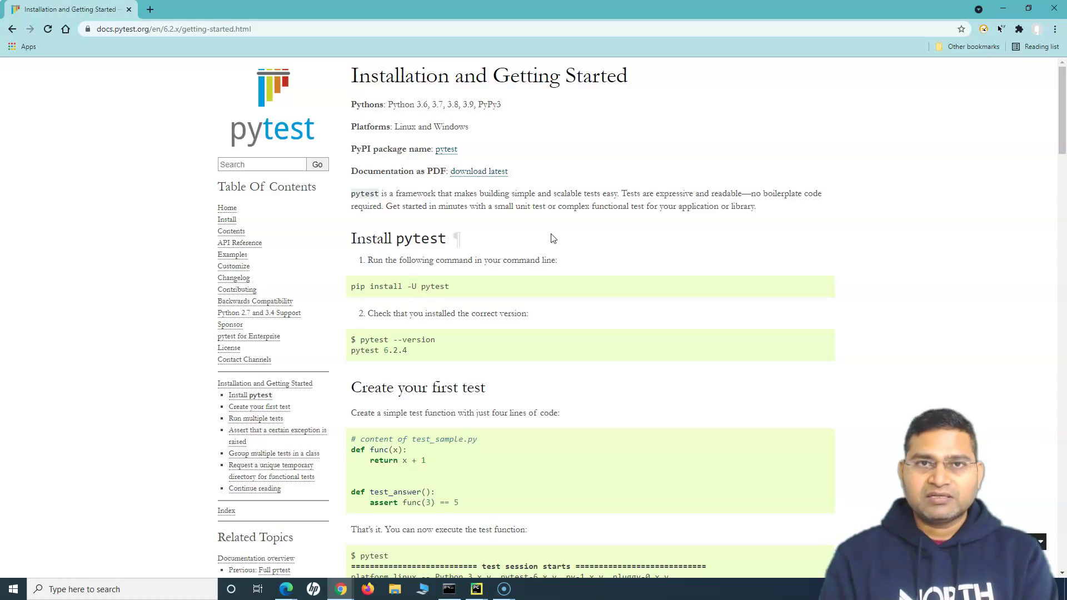
{"action": "left_click", "coordinate": [542, 262]}
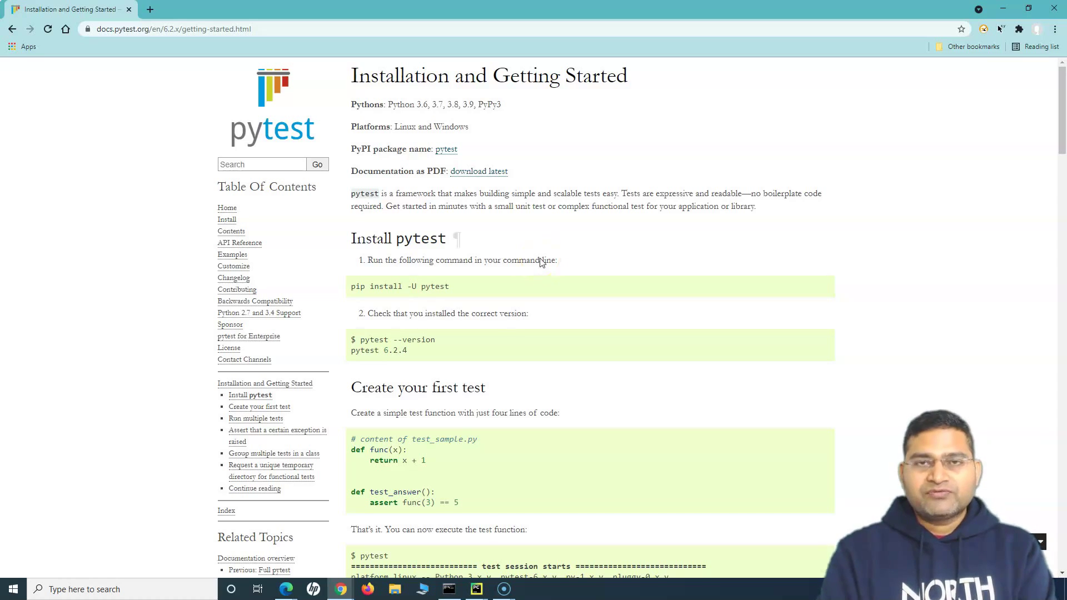